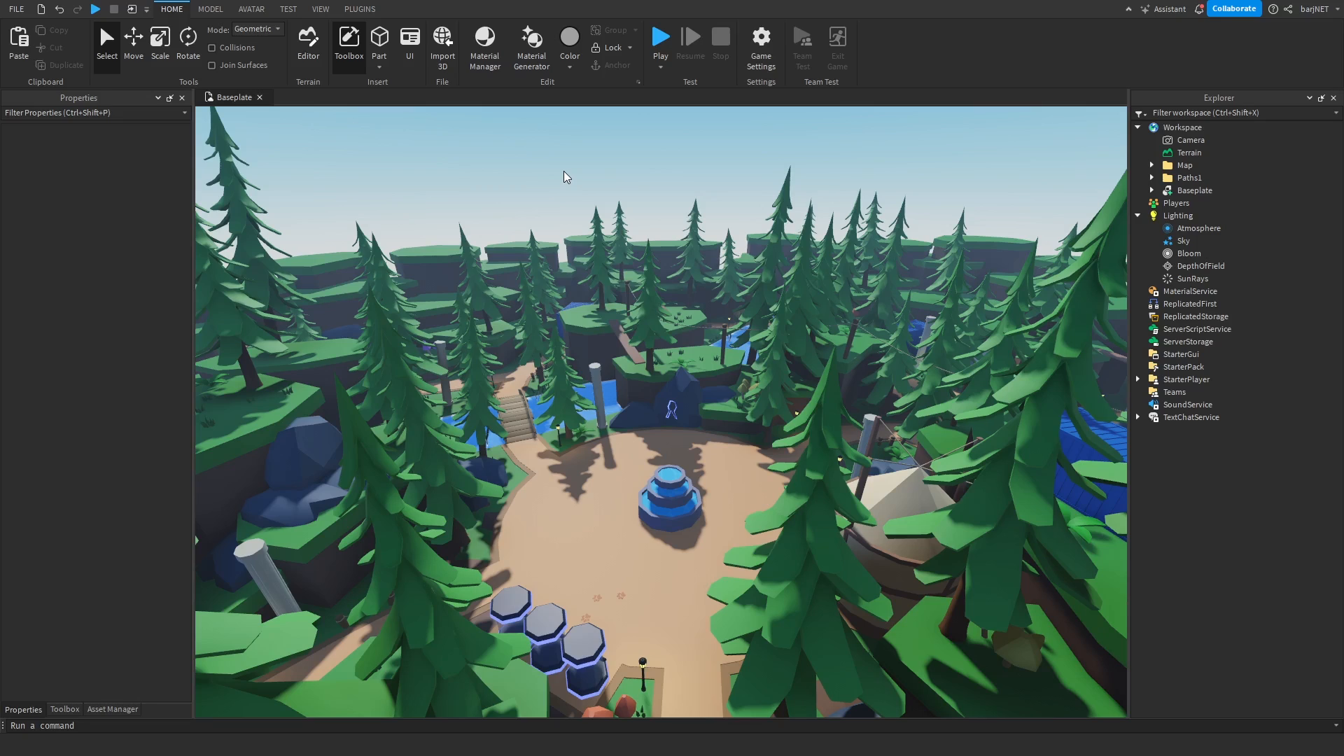
Step: Delete the Atmosphere, Sky, Bloom, DepthOfField and SunRays objects from Lighting
right_click_drag(565, 171, 570, 172)
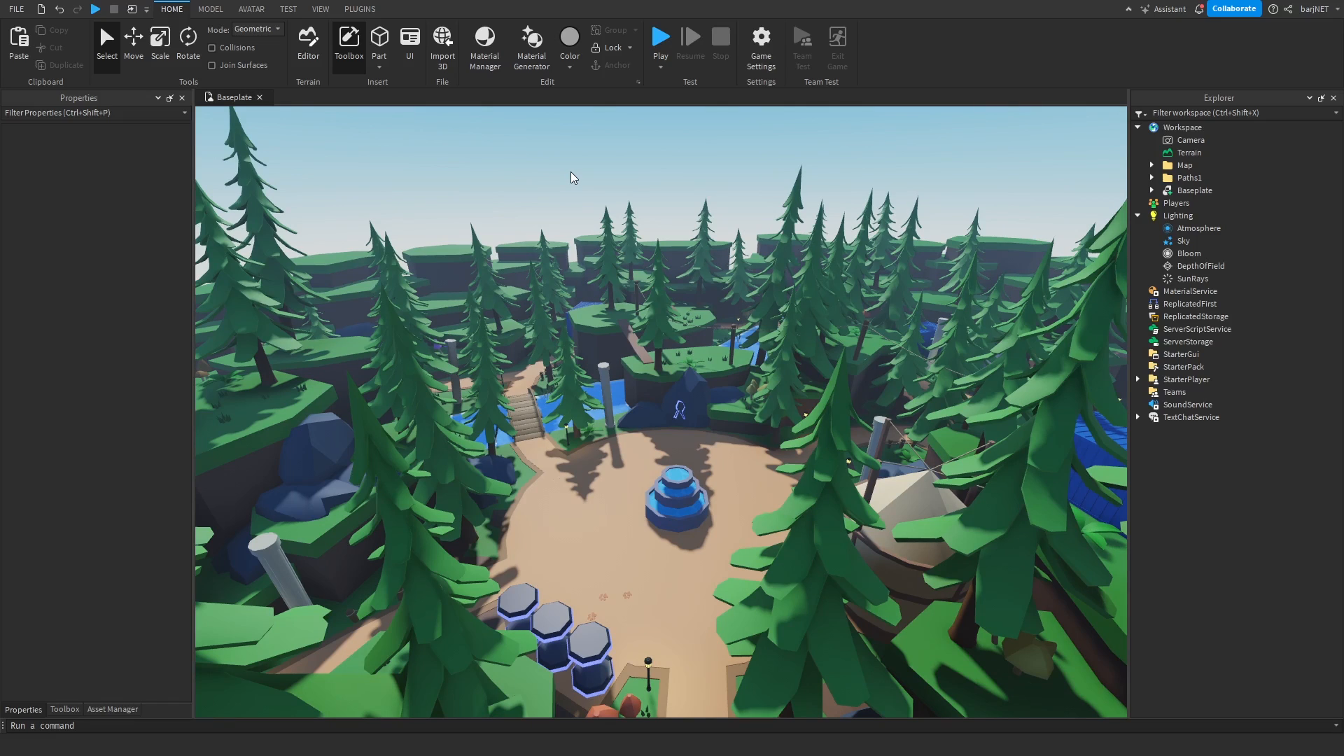
right_click_drag(570, 171, 612, 128)
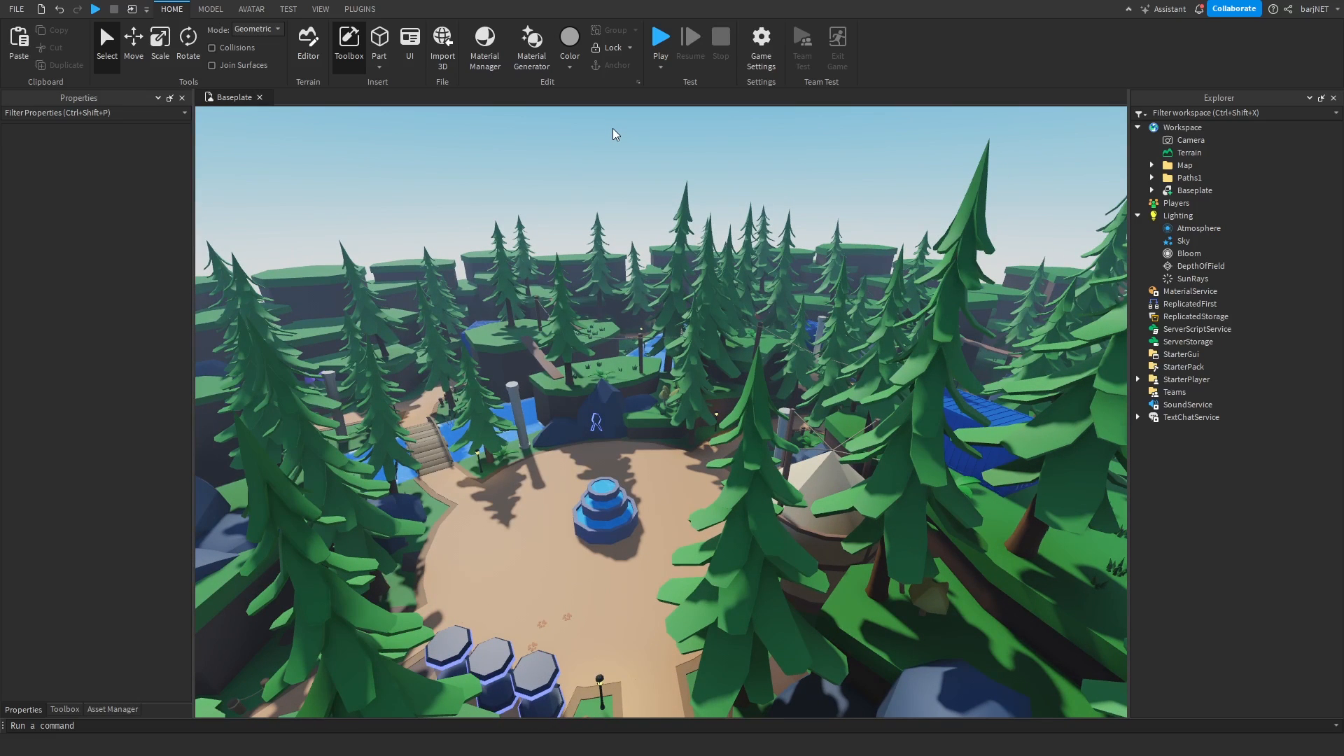
key("w")
right_click_drag(620, 128, 619, 128)
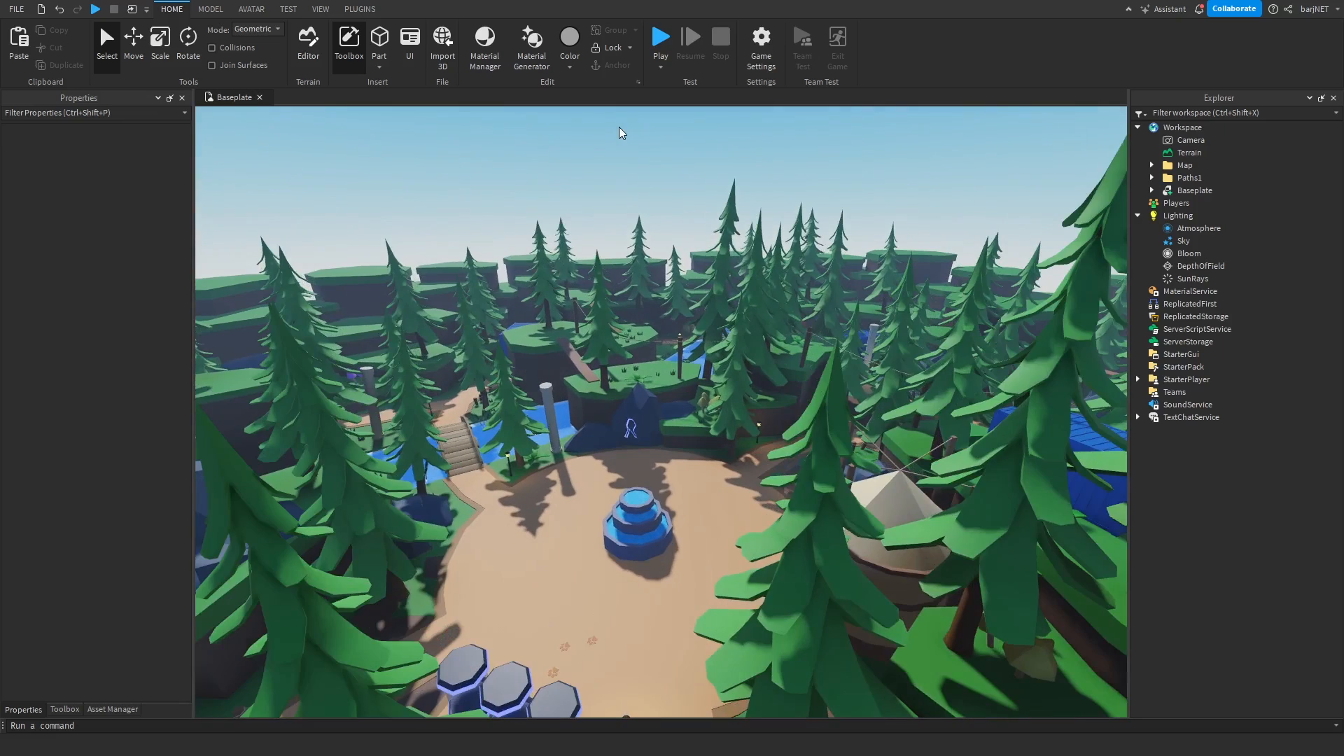
left_click(1198, 229)
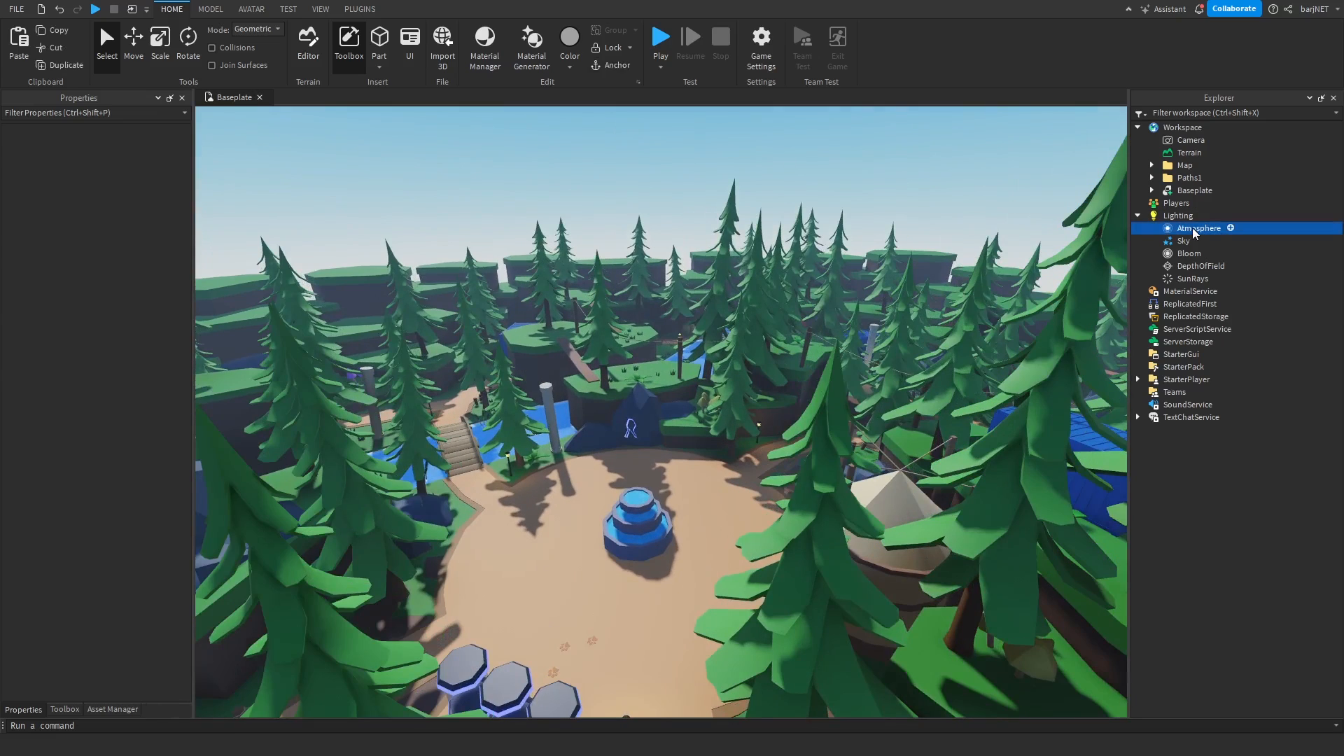
left_click(1192, 279, "shift")
right_click_drag(931, 228, 932, 227)
key("Delete")
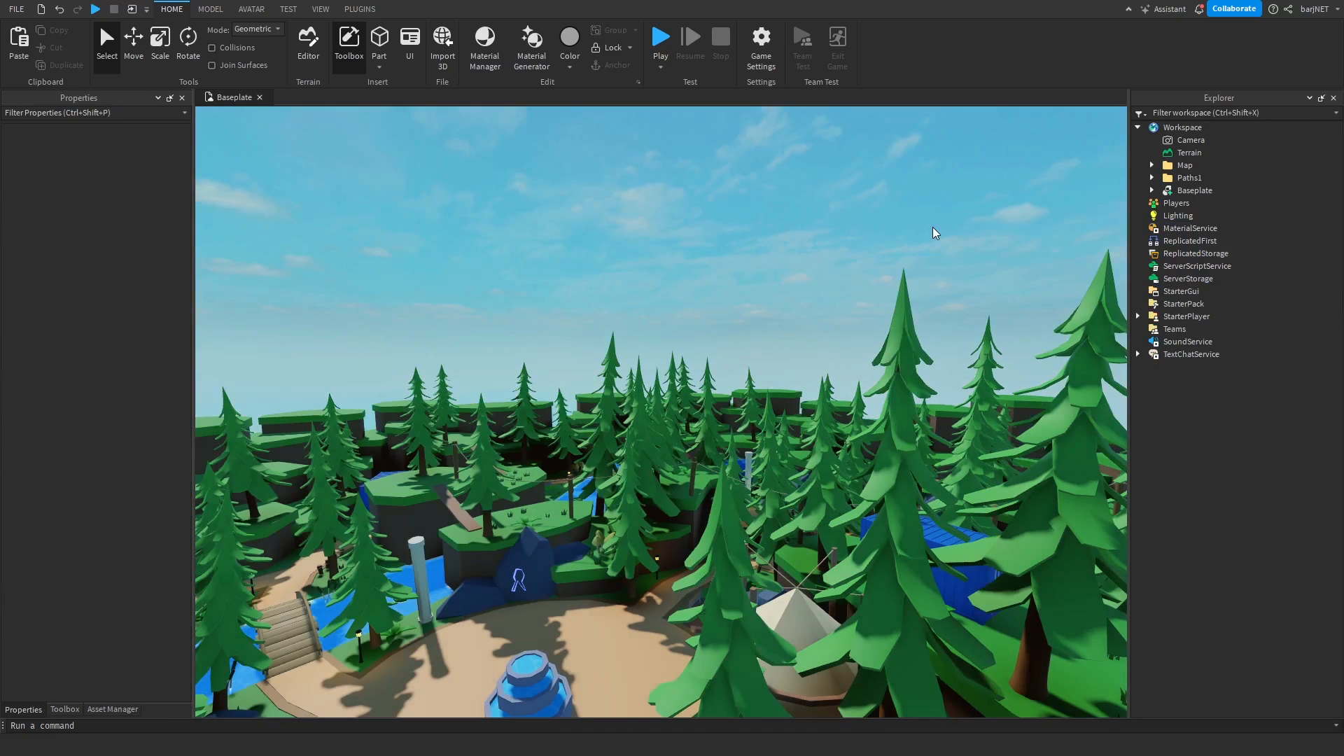
Step: Add a new Sky object to Lighting and check how it looks above the map
scroll(932, 227, "down", 5)
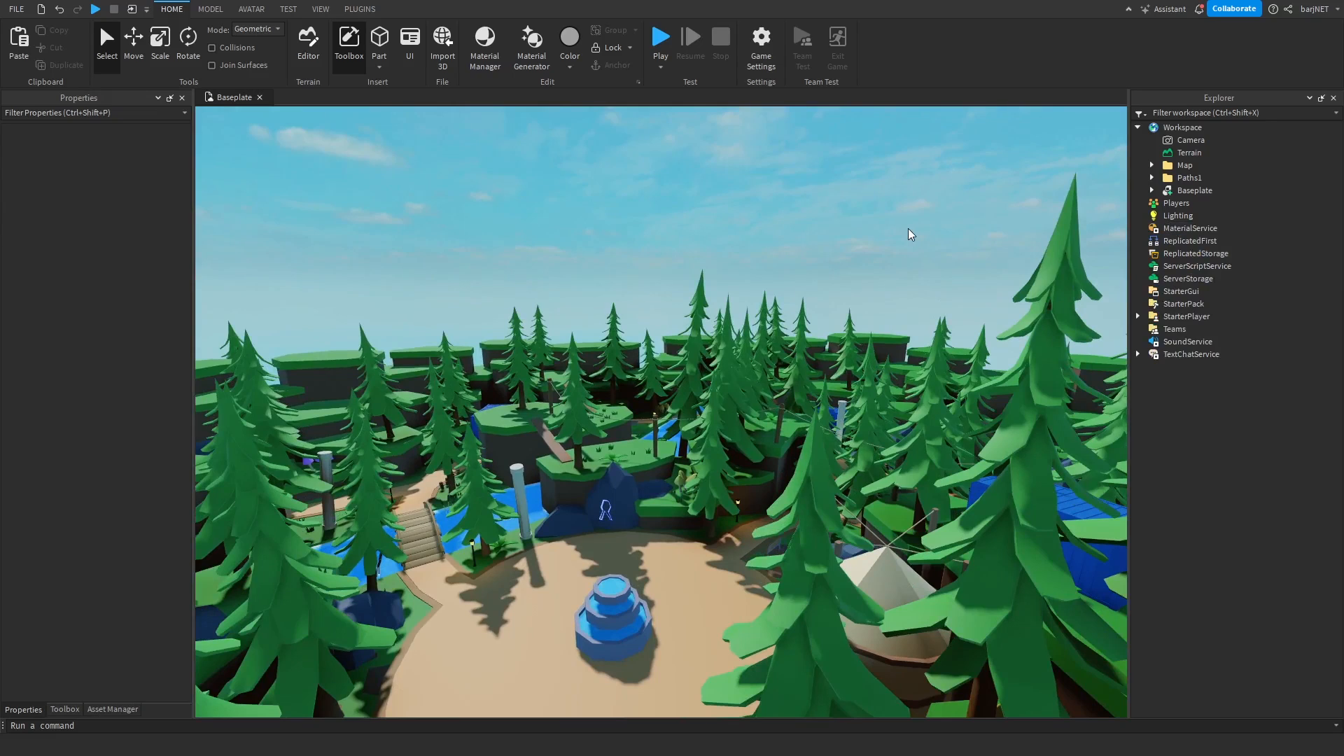
right_click_drag(908, 228, 906, 227)
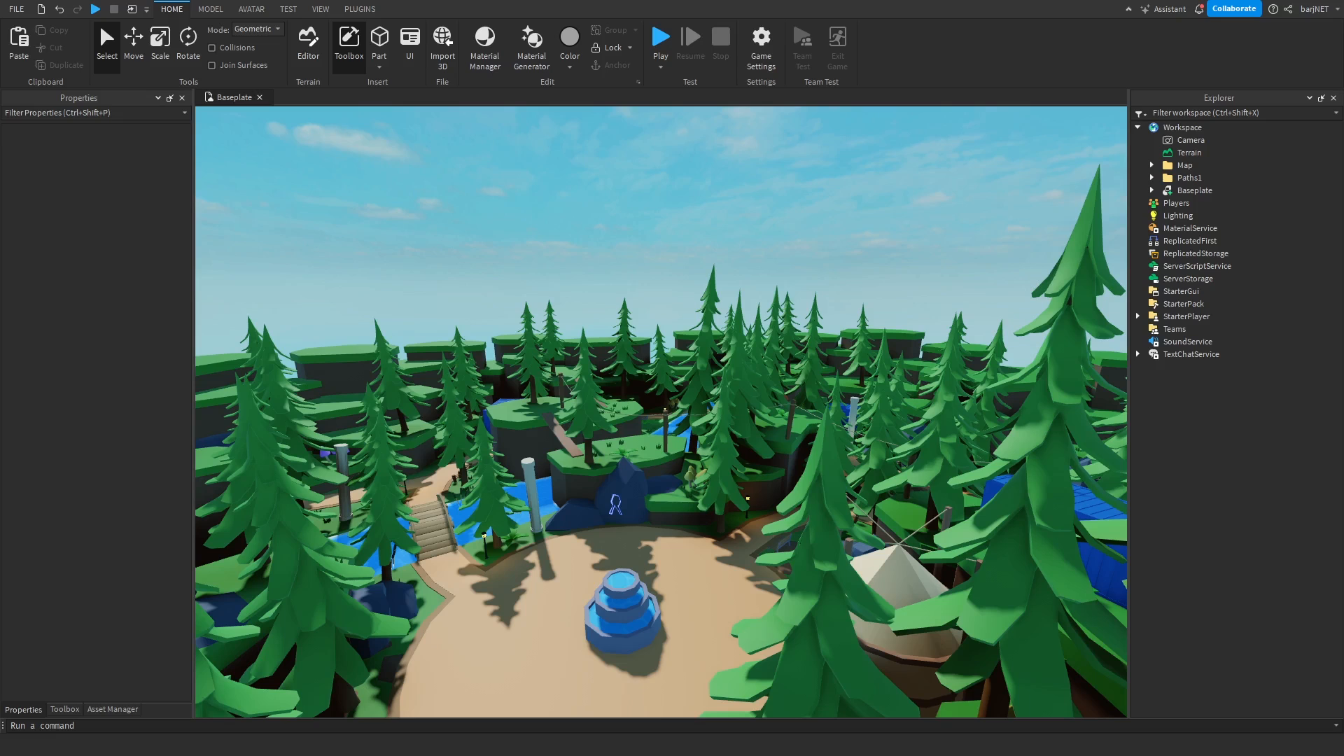
right_click(732, 272)
left_click(1014, 191)
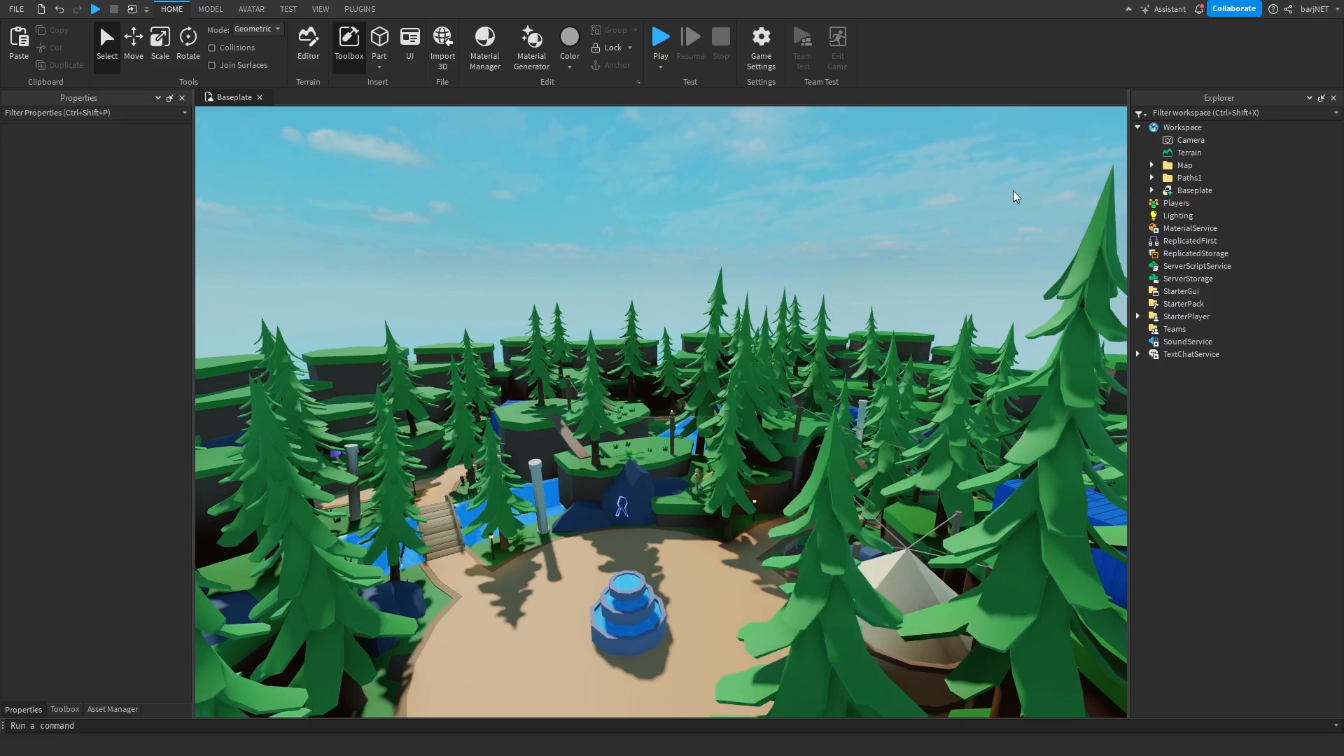
left_click(1177, 216)
left_click(1143, 217)
left_click(1183, 228)
right_click_drag(808, 183, 807, 191)
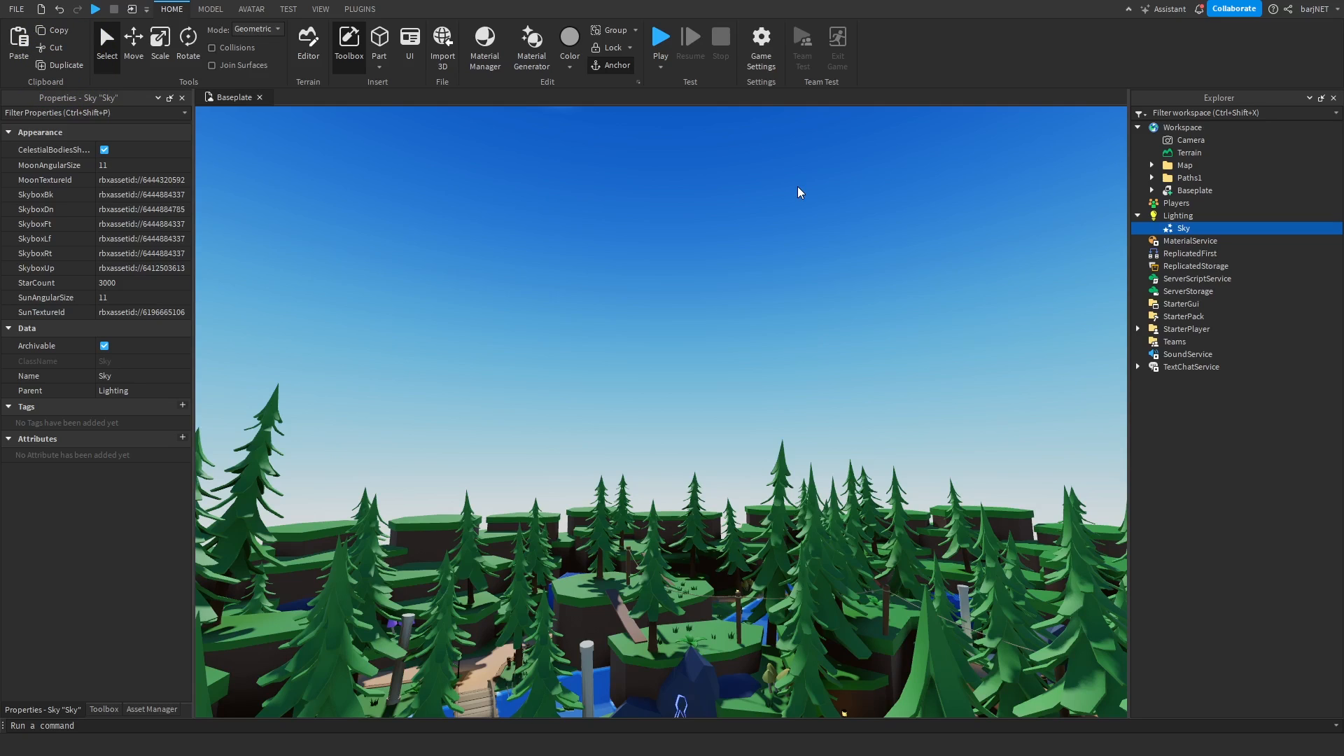
Step: Add a ColorCorrectionEffect to Lighting
left_click(1178, 216)
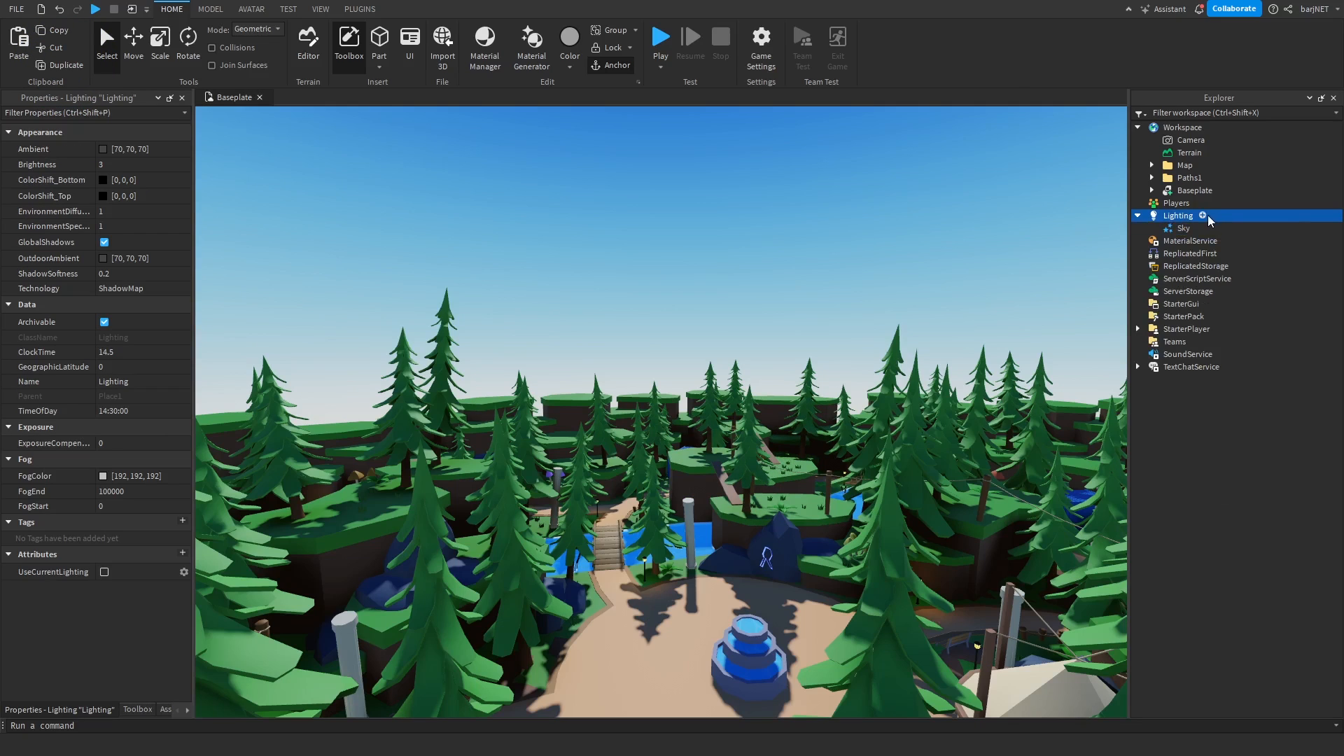
left_click(1202, 216)
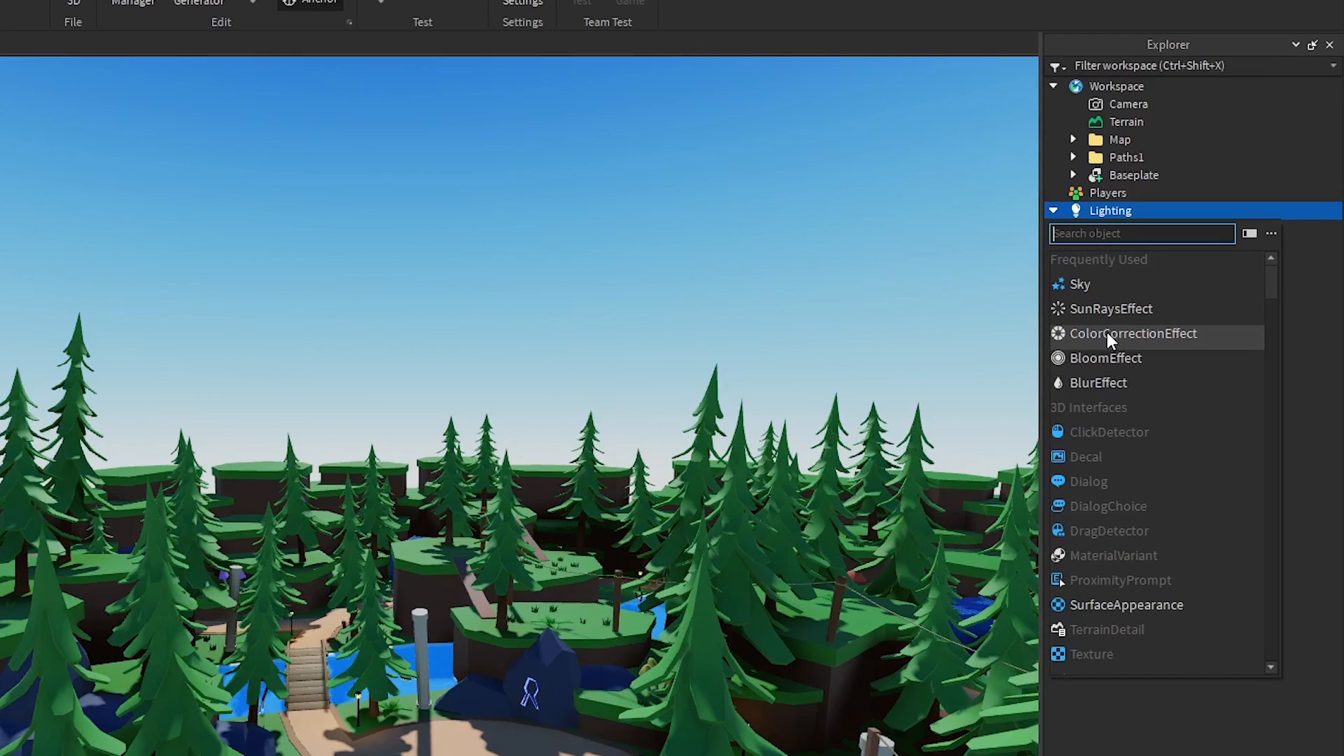
left_click(1107, 333)
Step: Try adding an Atmosphere object to Lighting and undo the addition
left_click(1147, 210)
type("at")
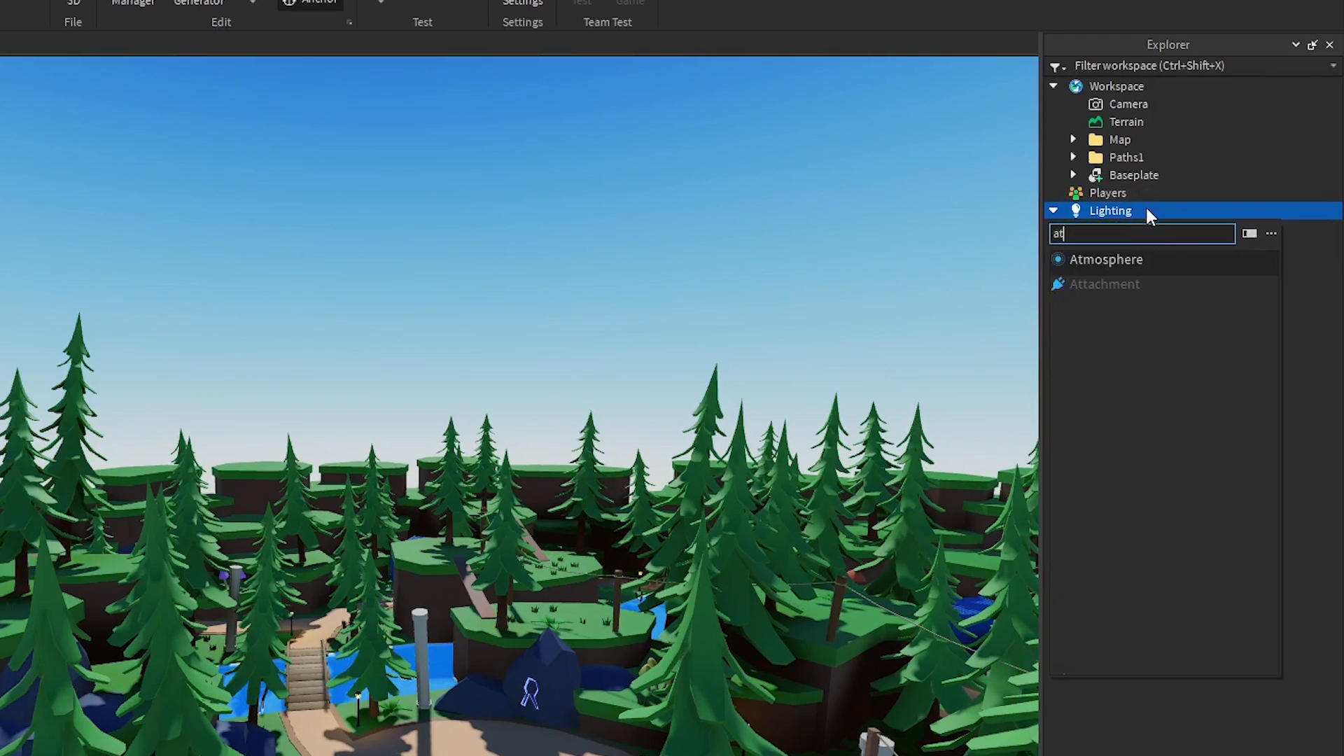
key("Return")
key("ctrl+z")
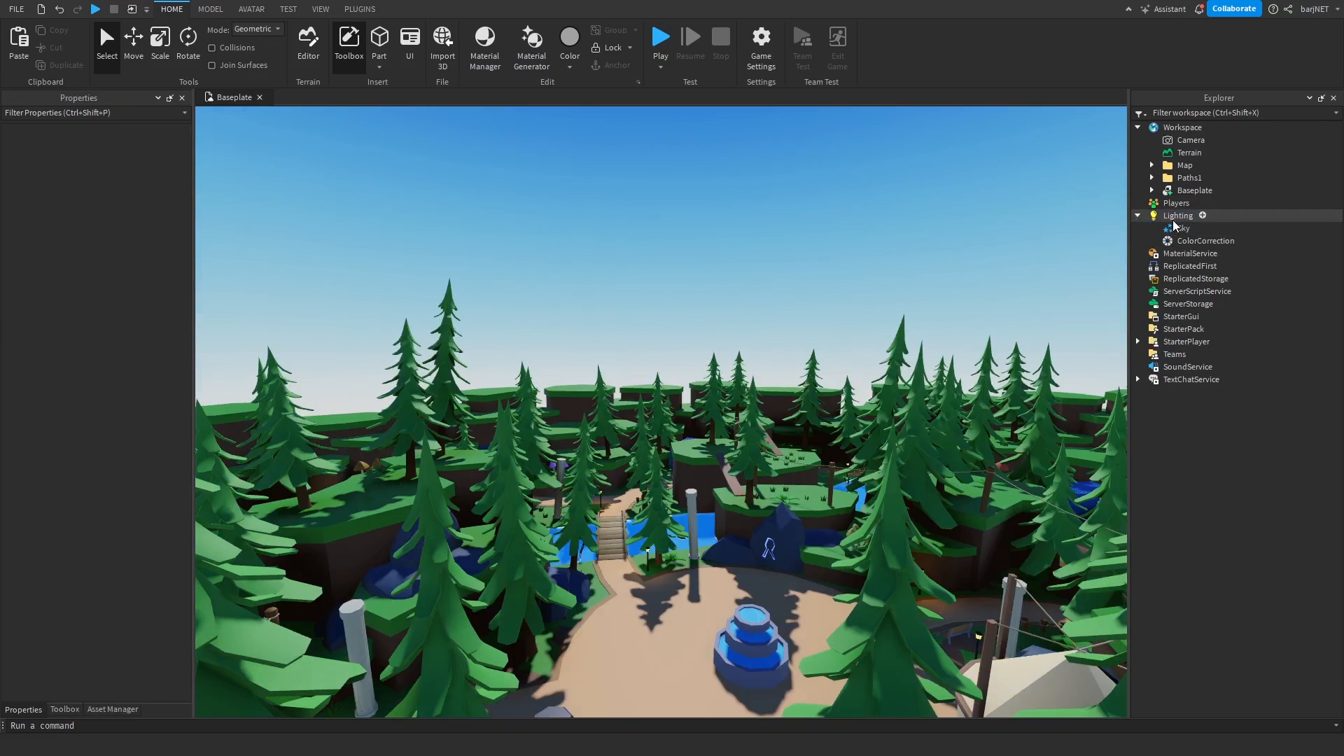
Step: Try a blue Ambient color of [111, 134, 188] and a grey of [179, 179, 179] for Lighting, then discard them
left_click(1174, 220)
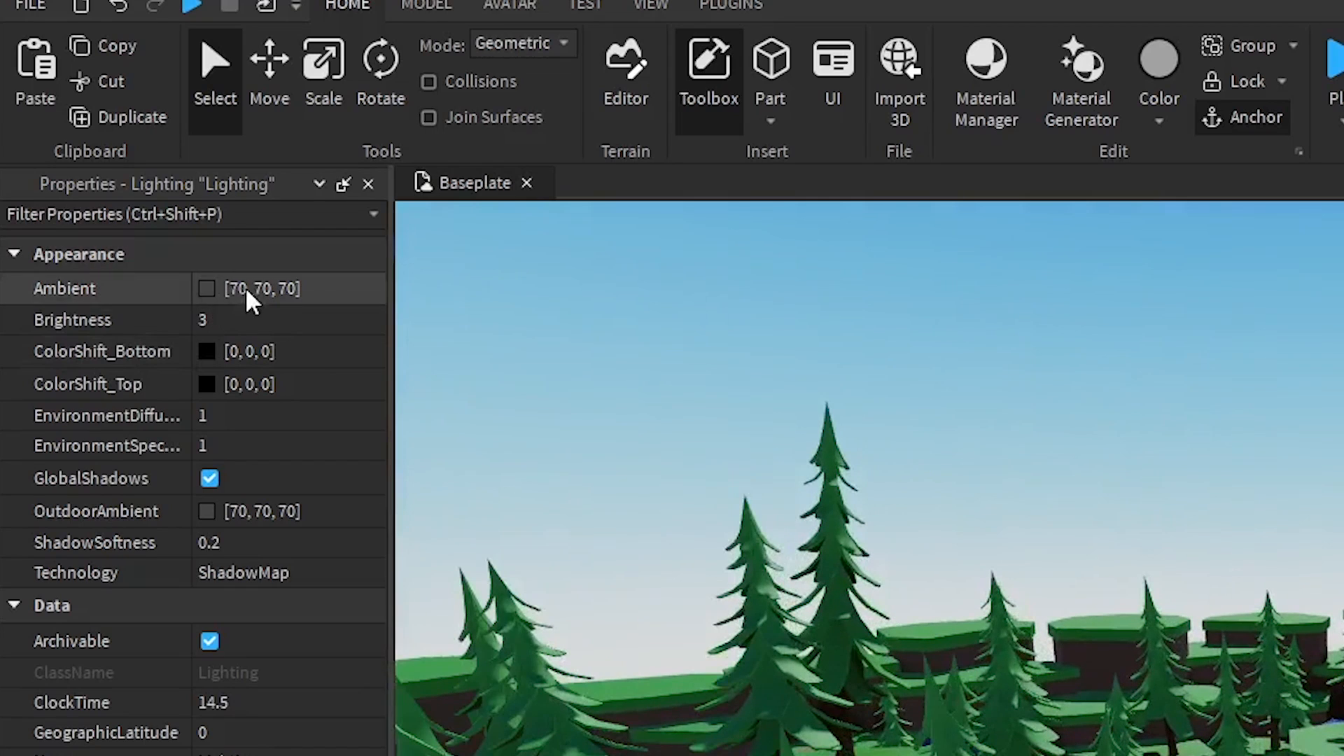
left_click(122, 149)
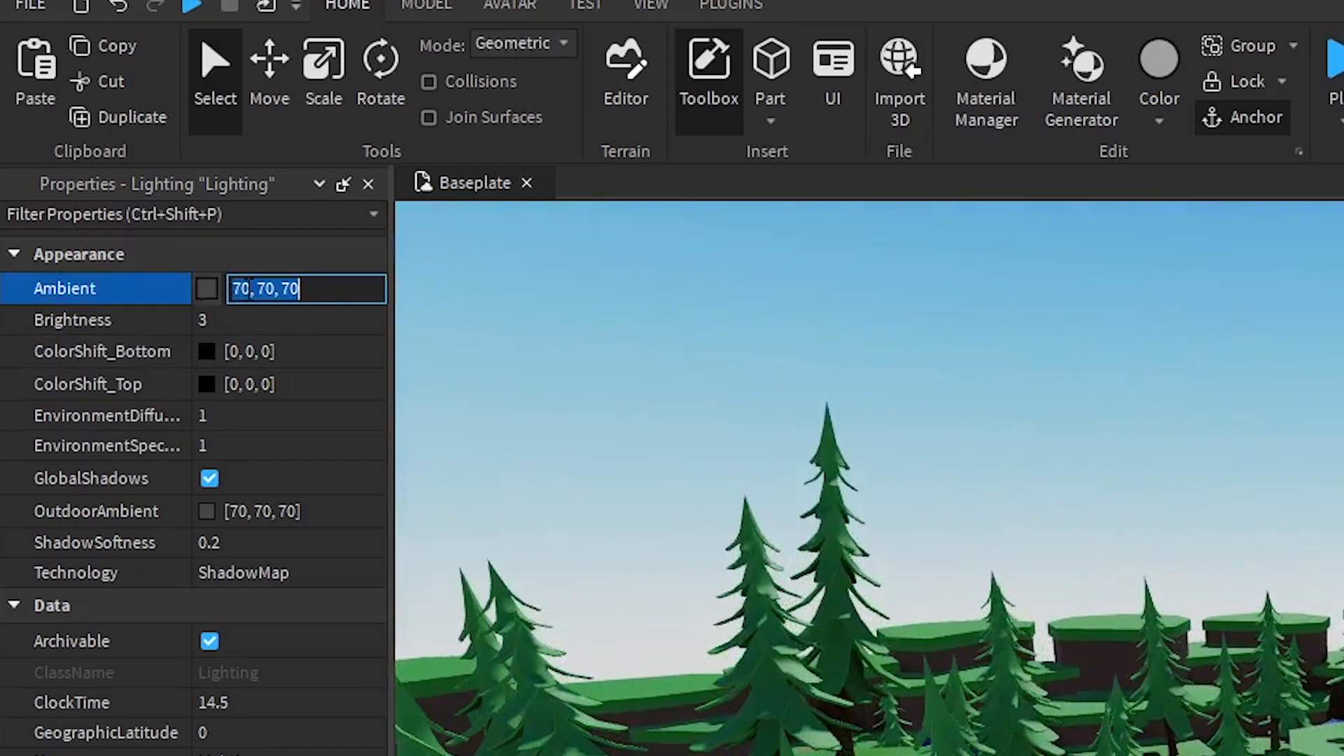
left_click(207, 288)
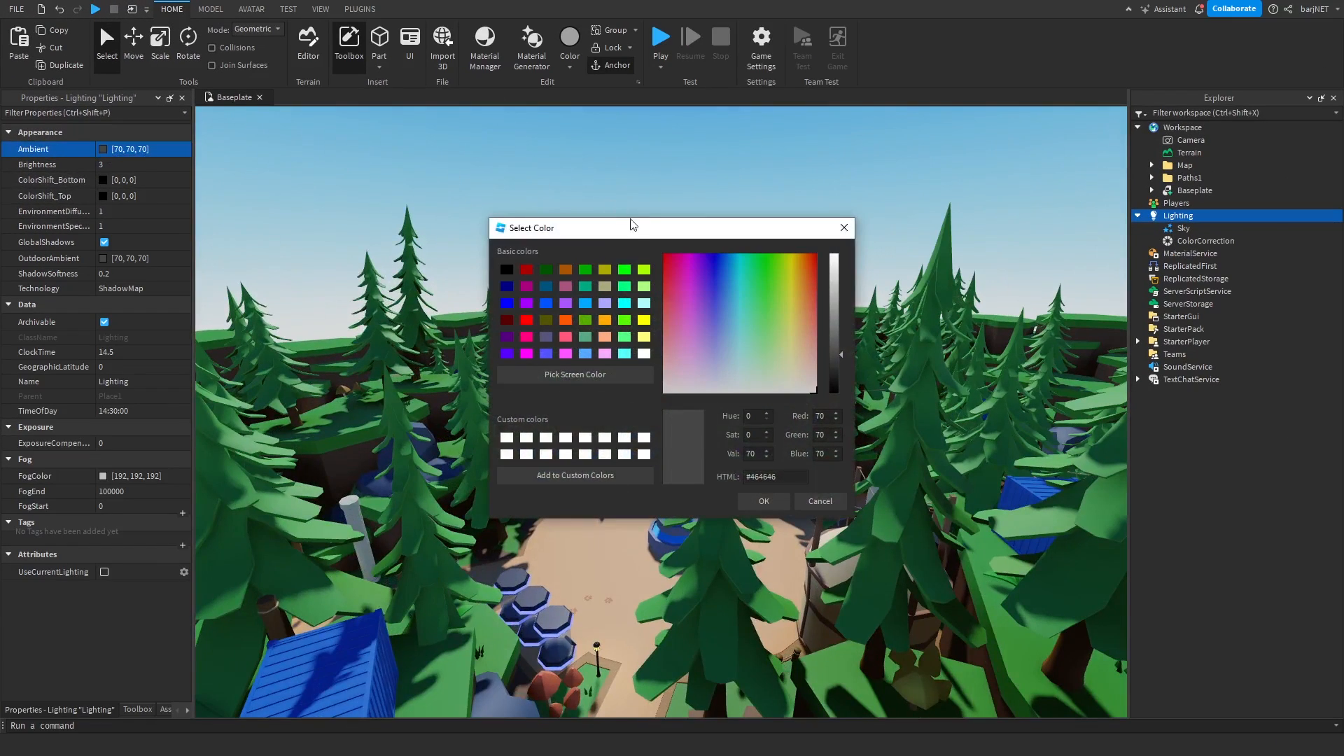
left_click_drag(632, 224, 275, 199)
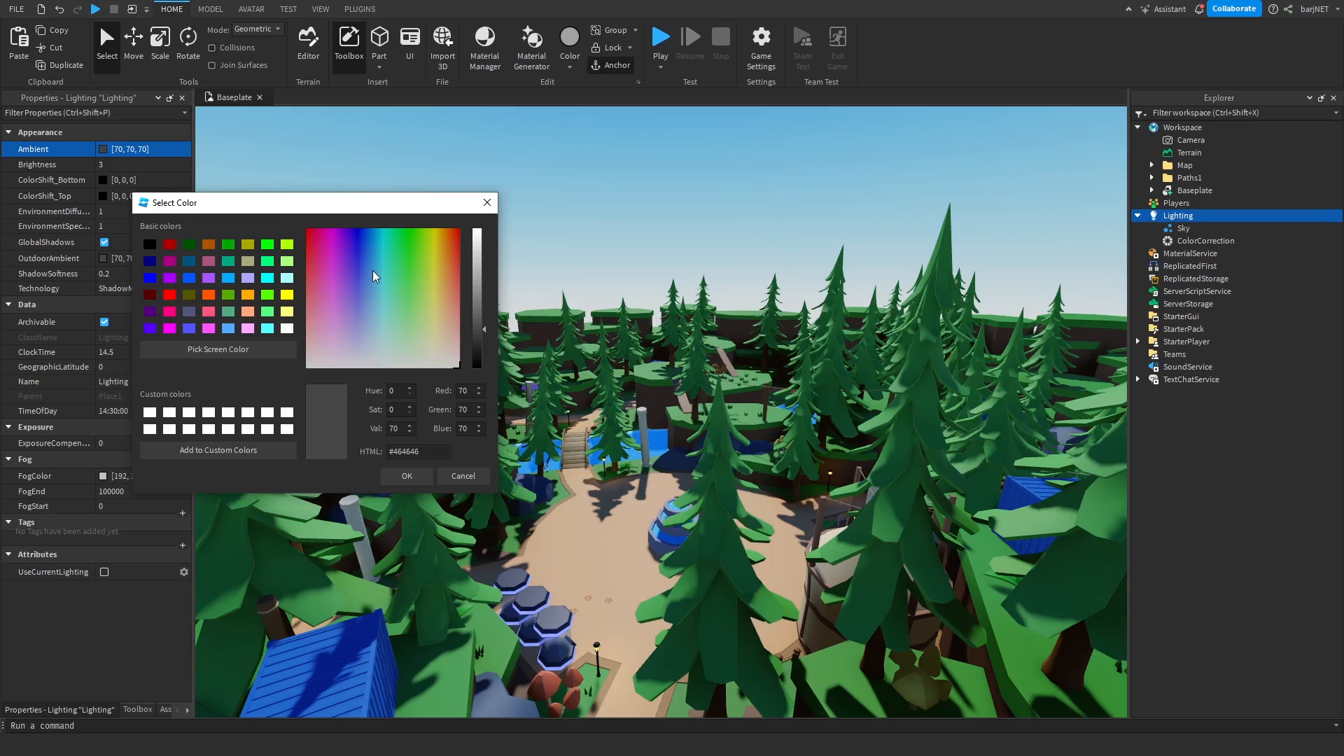
left_click_drag(385, 275, 364, 311)
left_click(471, 267)
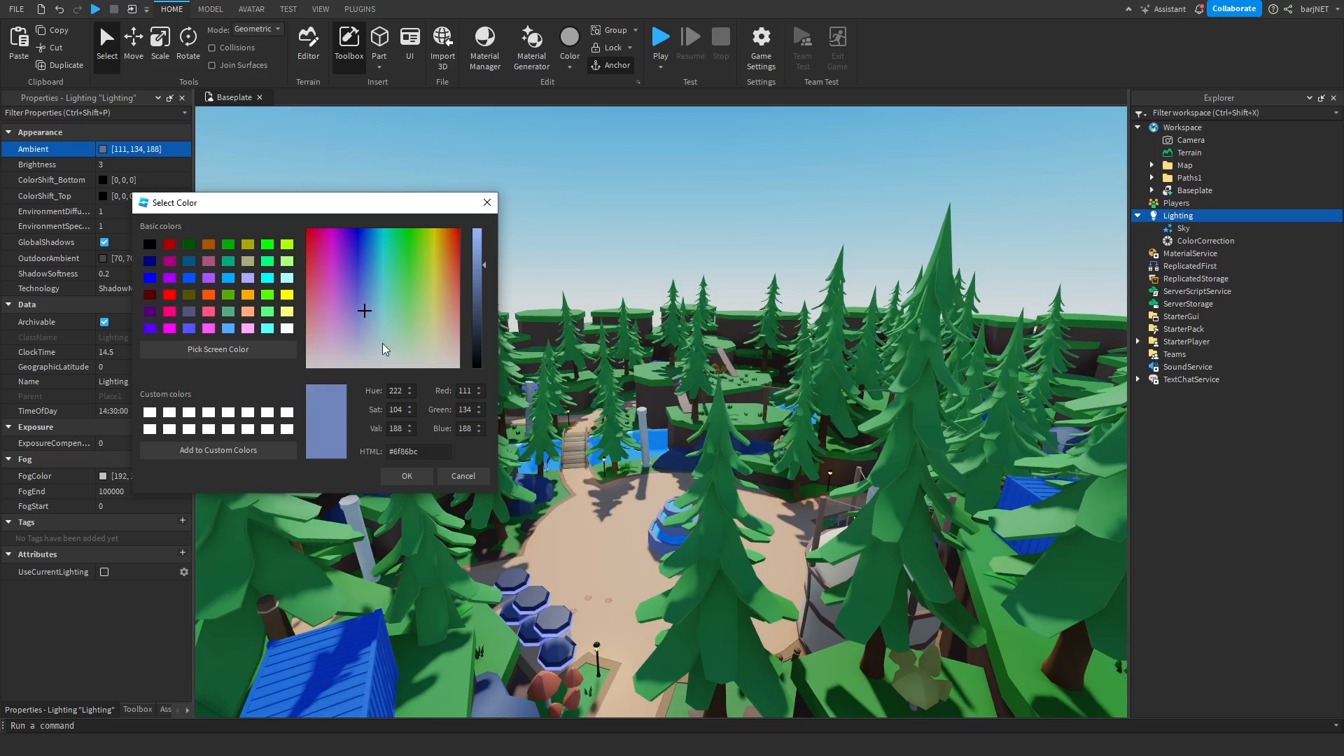
left_click_drag(383, 343, 382, 390)
mouse_move(476, 272)
left_mouse_down()
mouse_move(483, 223)
mouse_move(488, 272)
left_mouse_up()
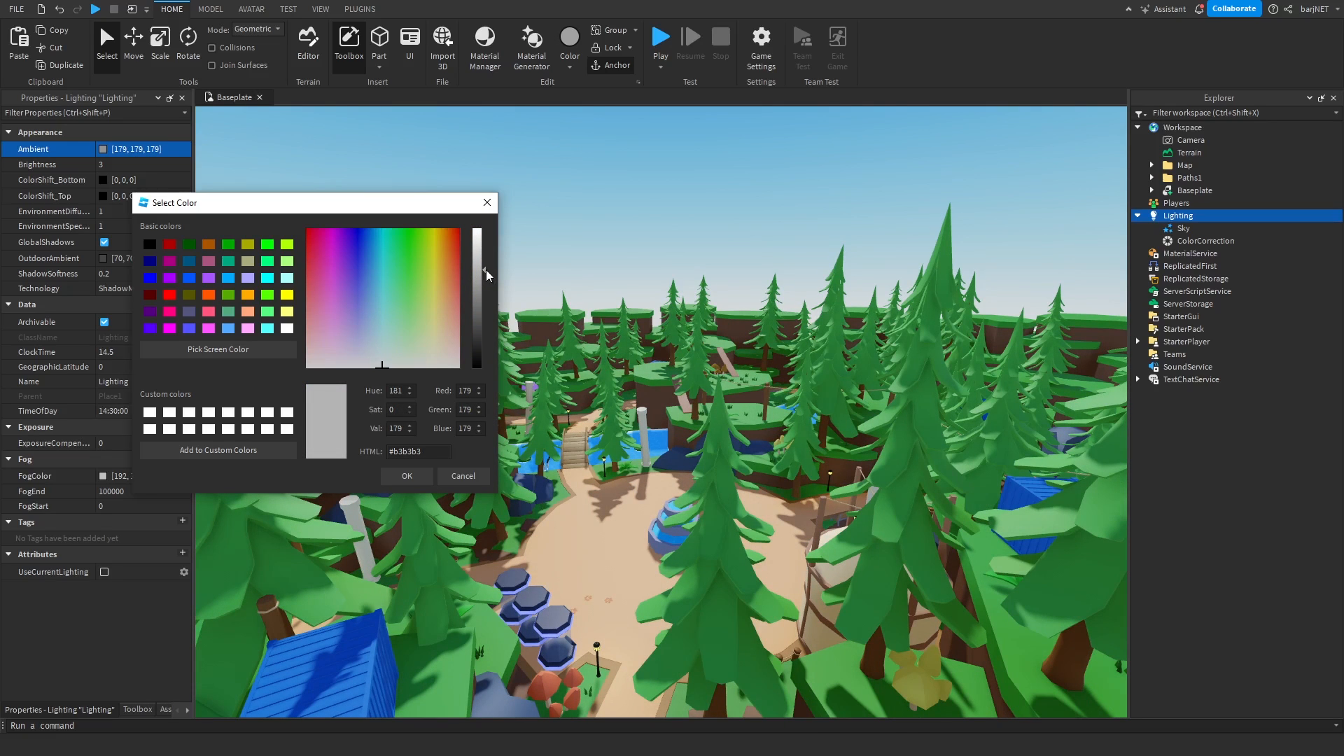
left_click(487, 202)
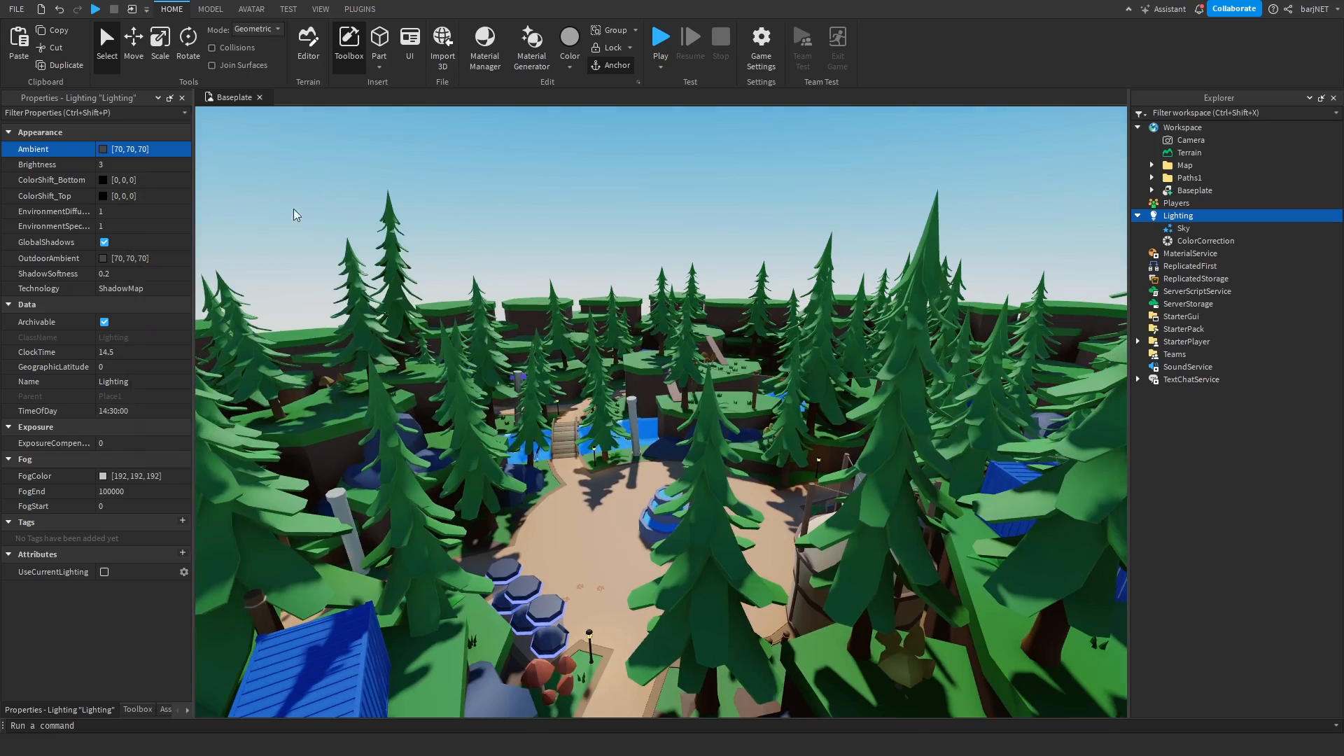
Step: Set Lighting's Ambient color to the orange [234, 113, 72] and select its Brightness property
left_click(129, 149)
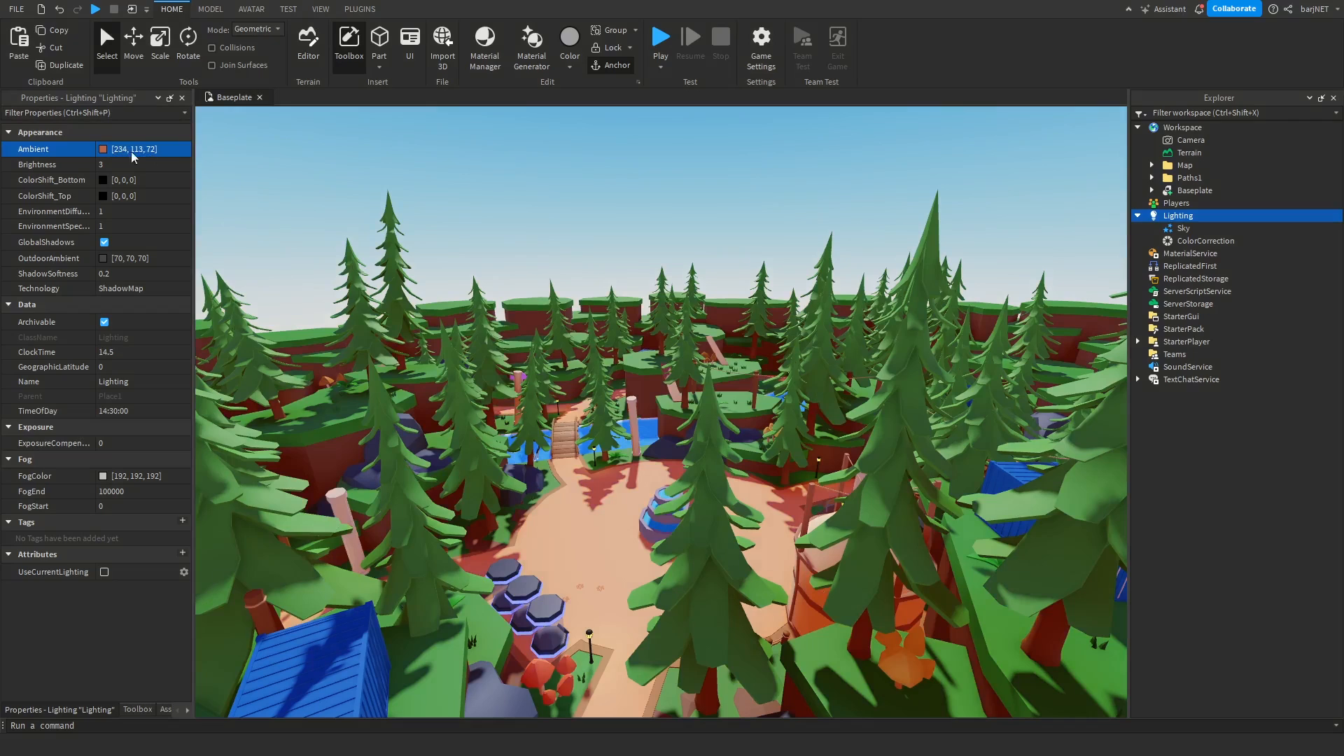
left_click(102, 148)
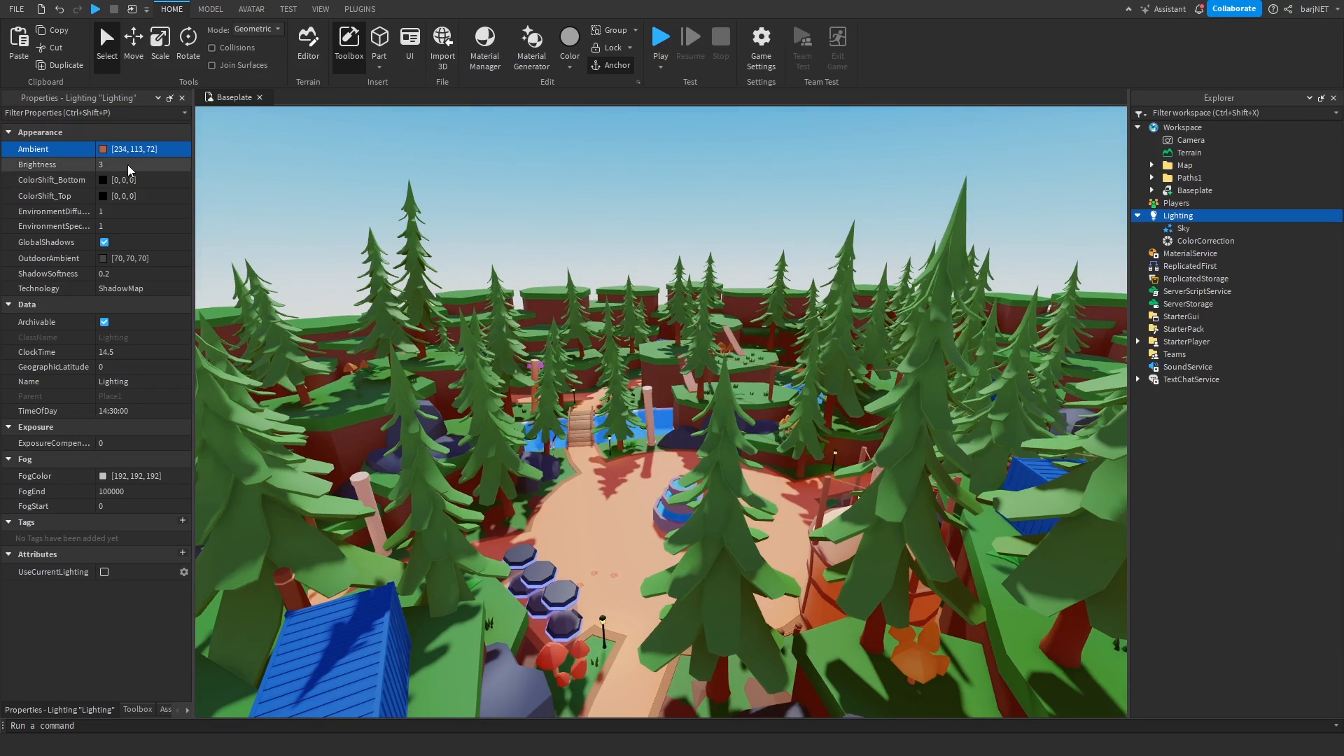
left_click(37, 164)
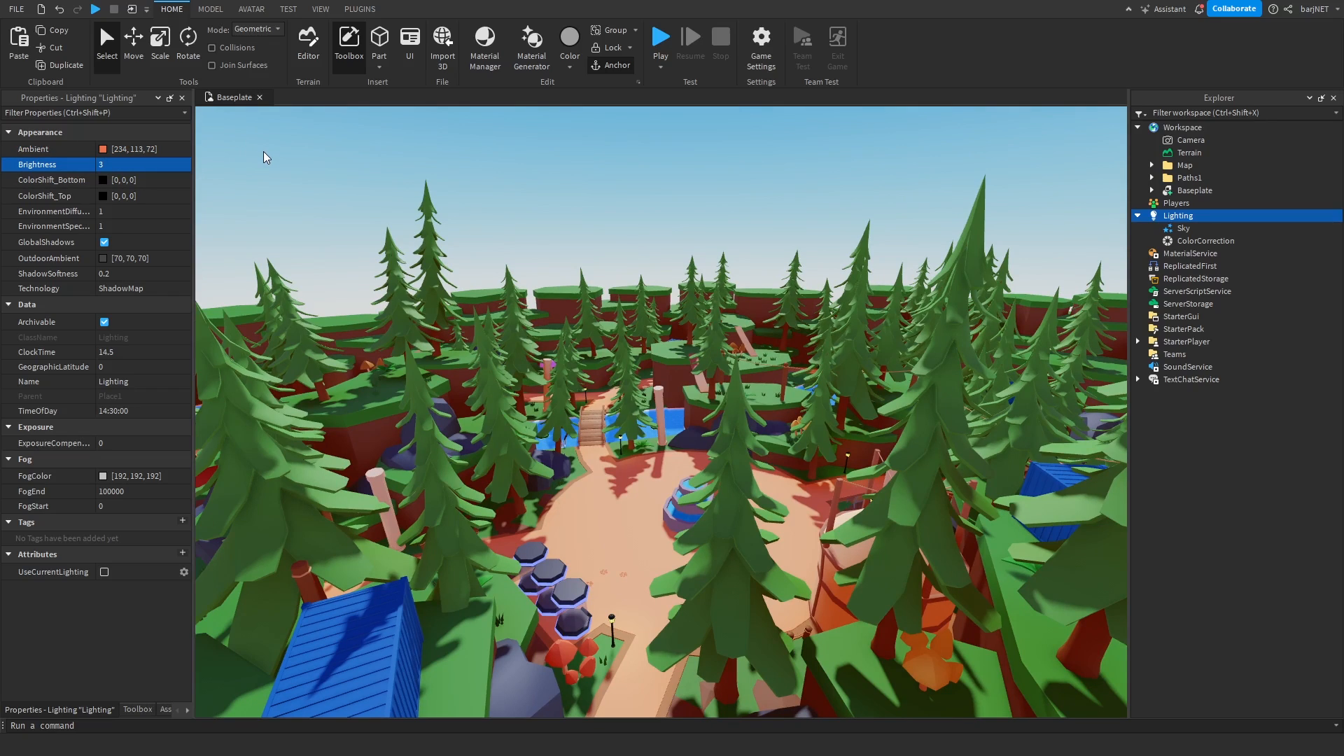
right_click_drag(350, 157, 336, 160)
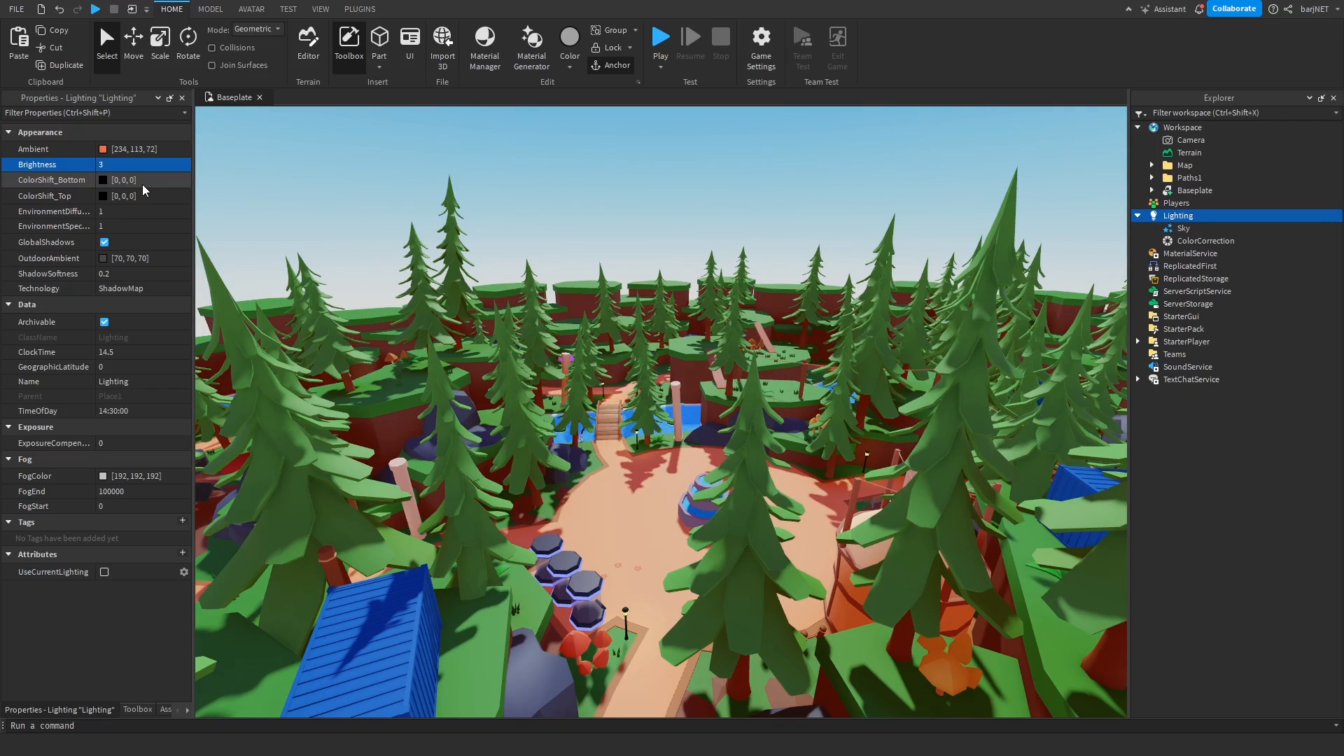
Step: Try a green ColorShift_Bottom color (#26ba2b) for Lighting and cancel the color change
left_click(103, 180)
left_click_drag(620, 224, 139, 217)
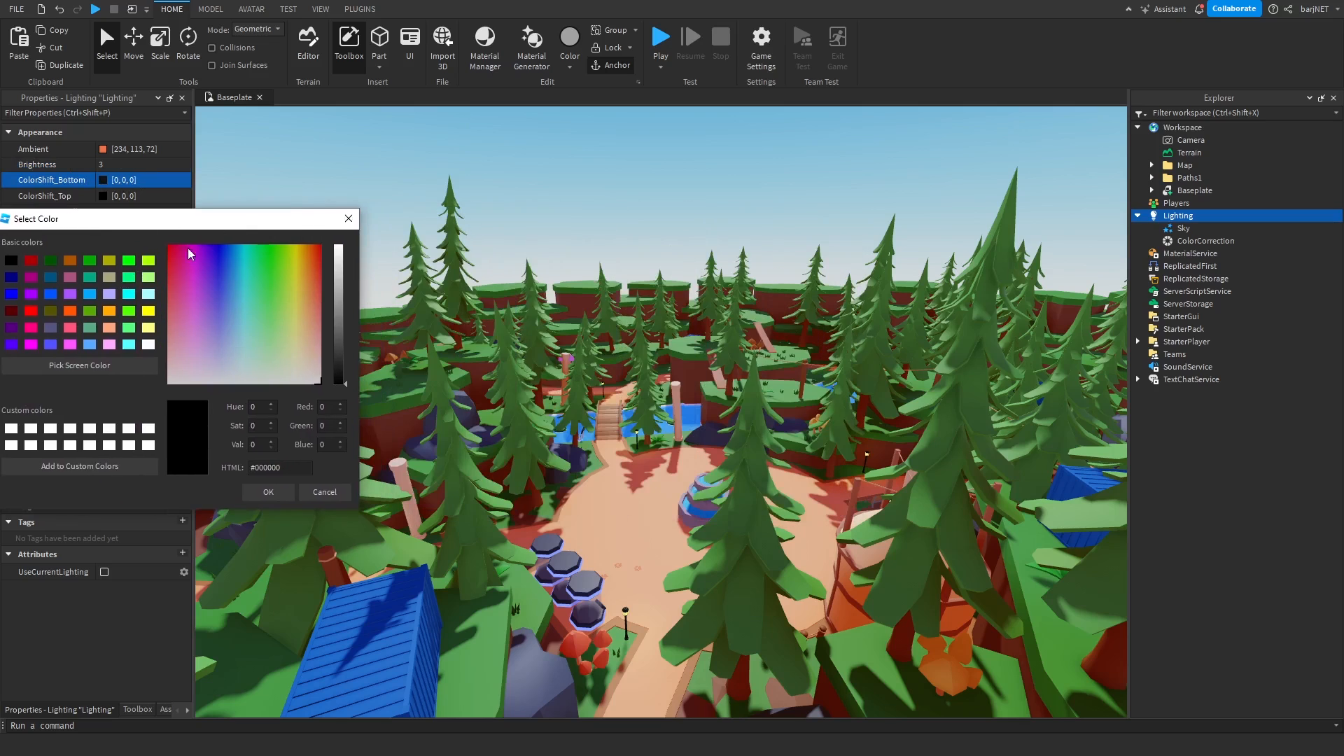
left_click(344, 295)
left_click(273, 287)
left_click(274, 275)
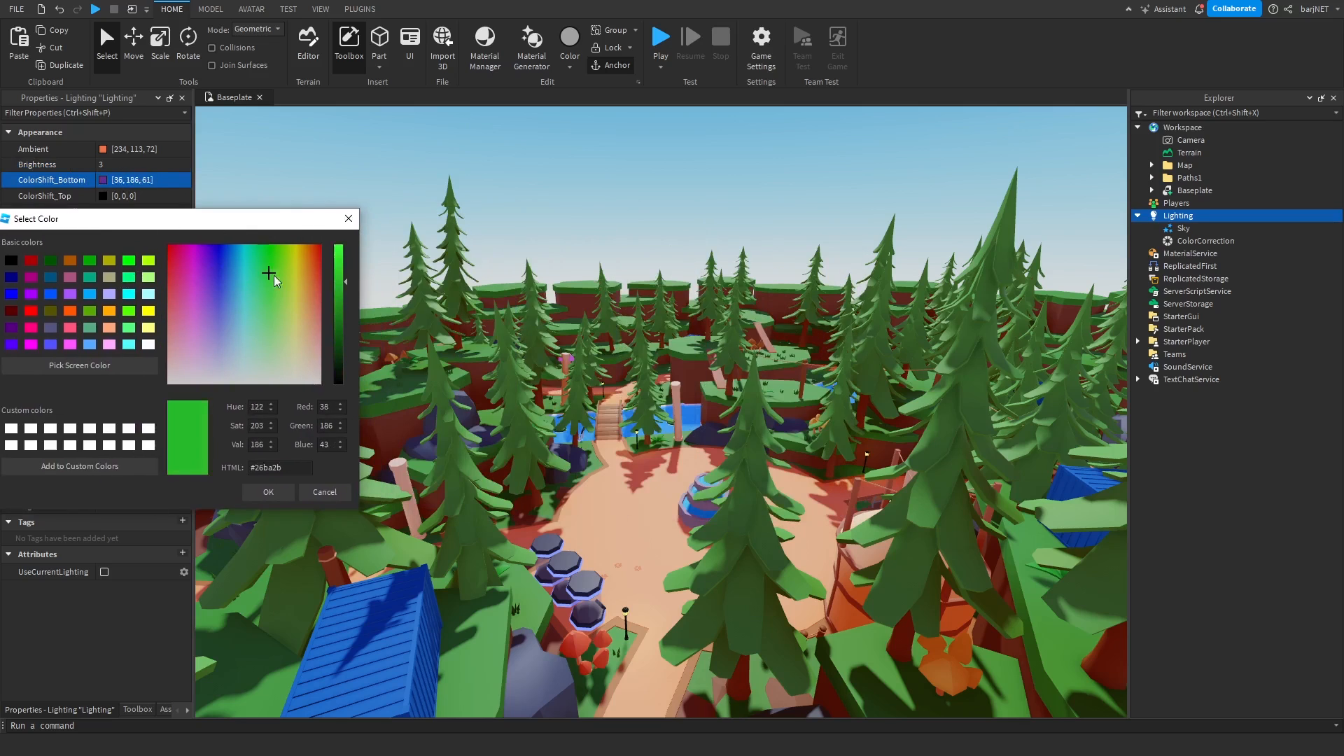
left_click(316, 494)
Step: Preview a different ColorShift_Top color for Lighting and cancel it
left_click(103, 196)
left_click_drag(636, 223, 241, 225)
left_click_drag(433, 343, 397, 291)
left_click(412, 505)
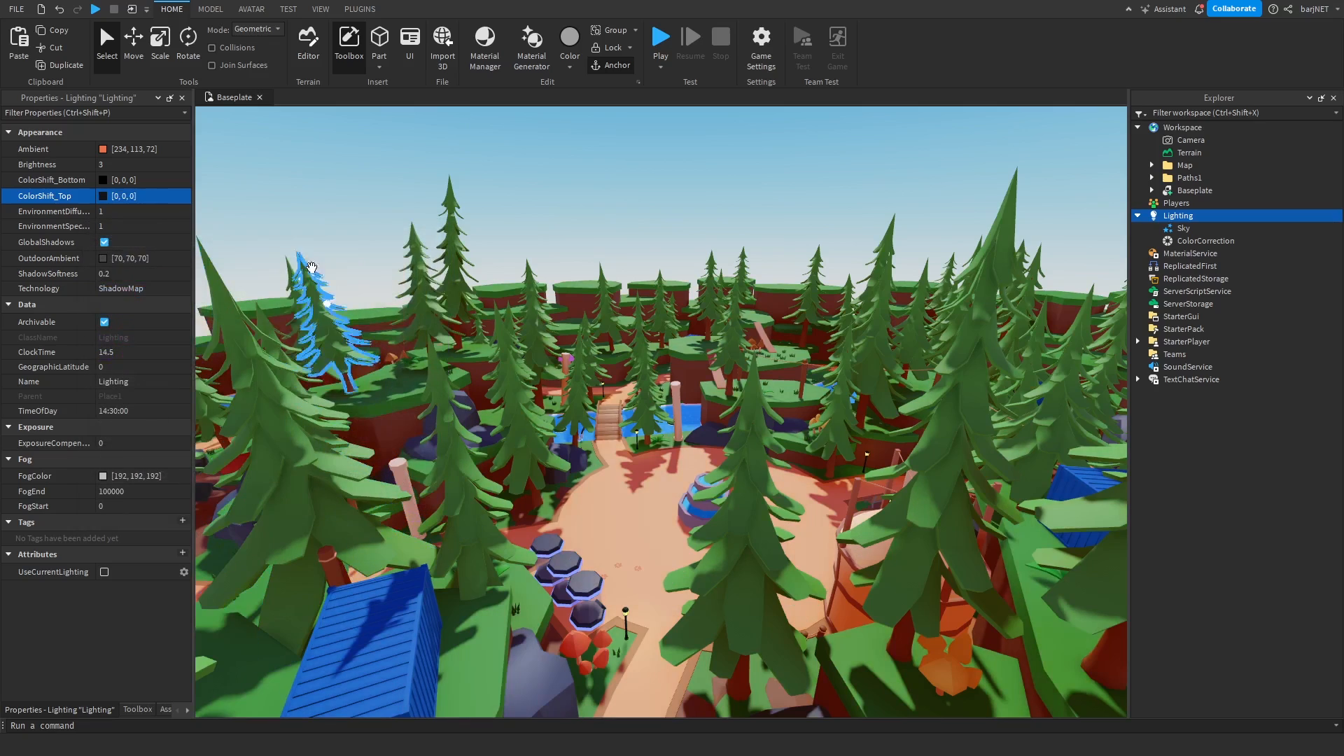
Step: Try a different environment diffuse scale for Lighting and return it to 1
left_click(139, 217)
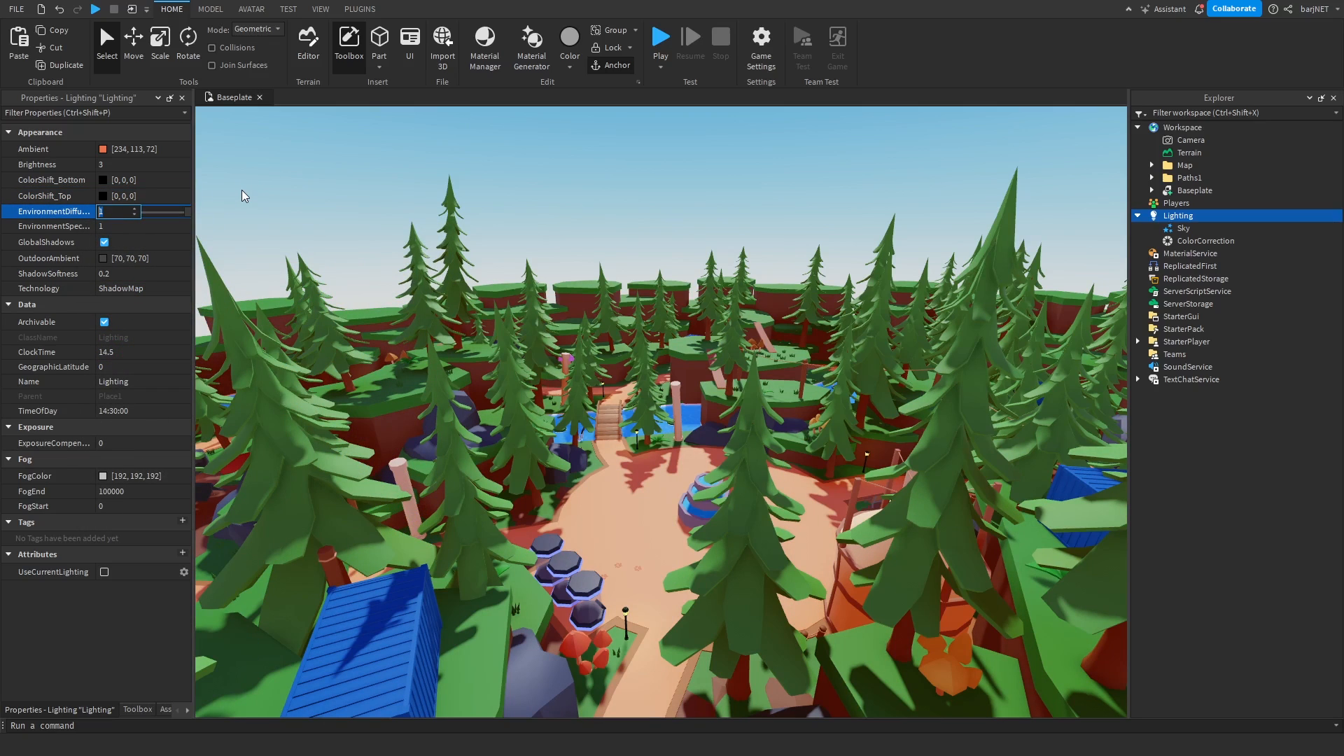
left_click(157, 224)
left_click(151, 212)
left_click_drag(186, 213, 220, 211)
Step: Set Lighting's environment specular scale to 0.7
left_click(155, 228)
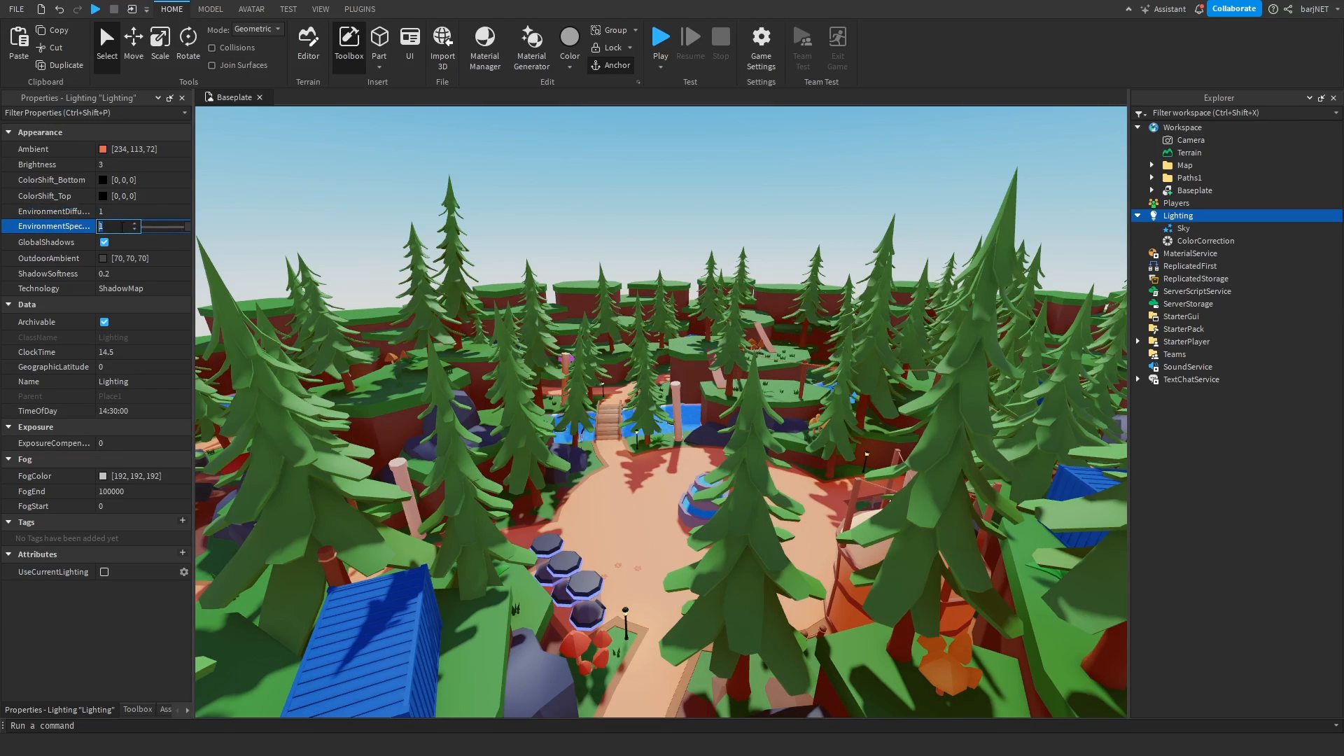
type("0.")
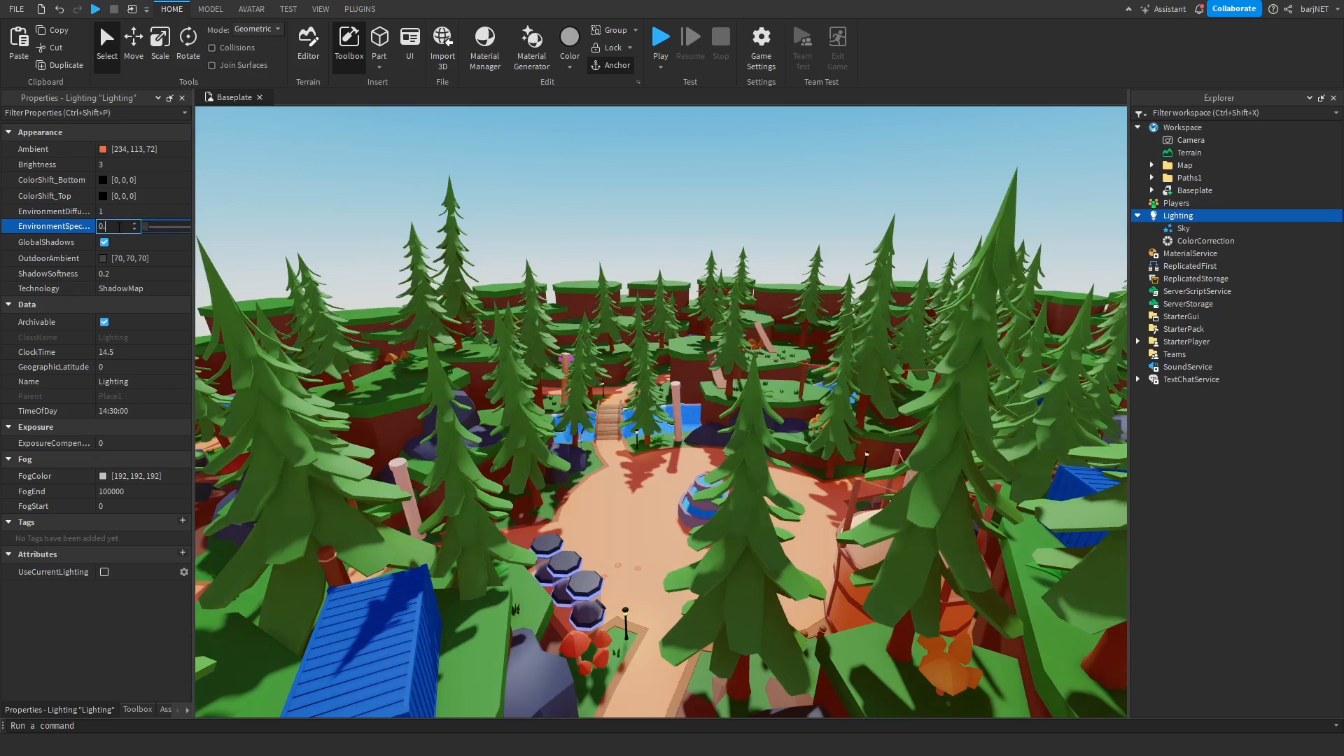
type("7")
key("Return")
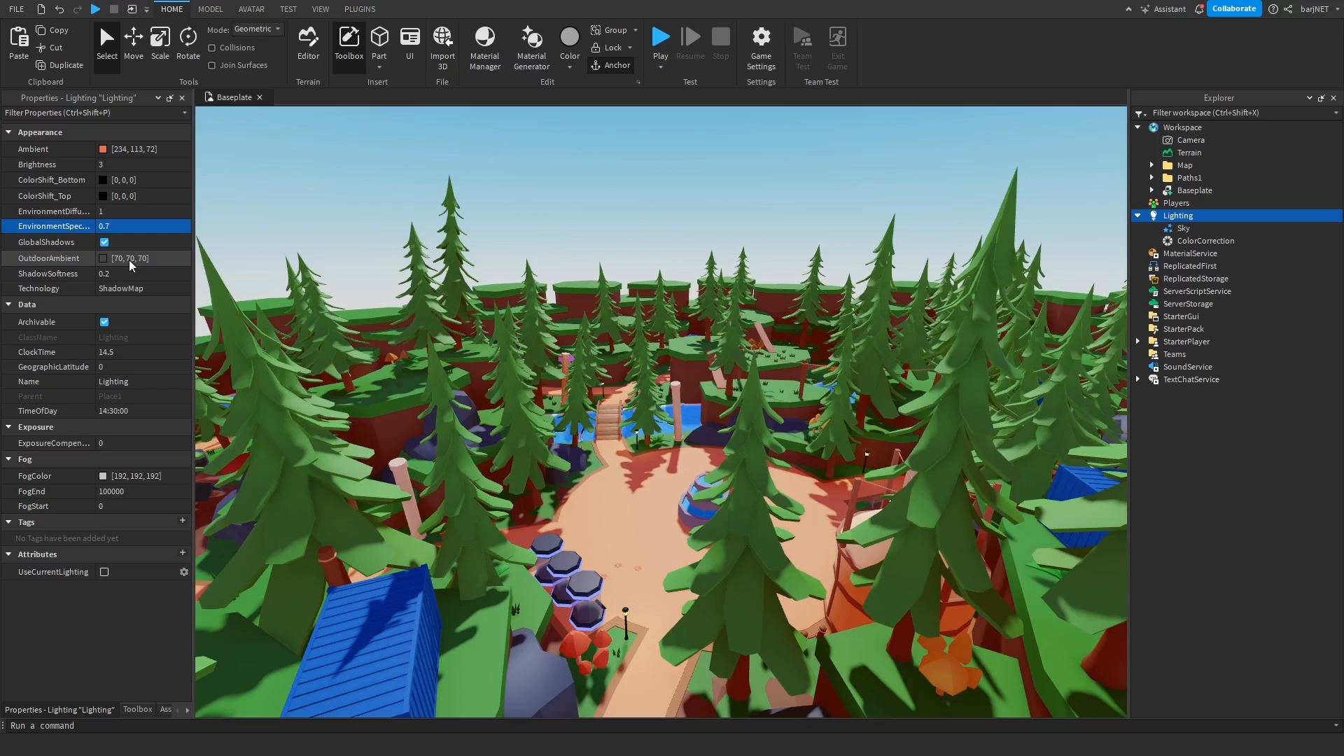
Step: Set Lighting's OutdoorAmbient color to the brownish orange [184, 109, 17]
left_click(129, 259)
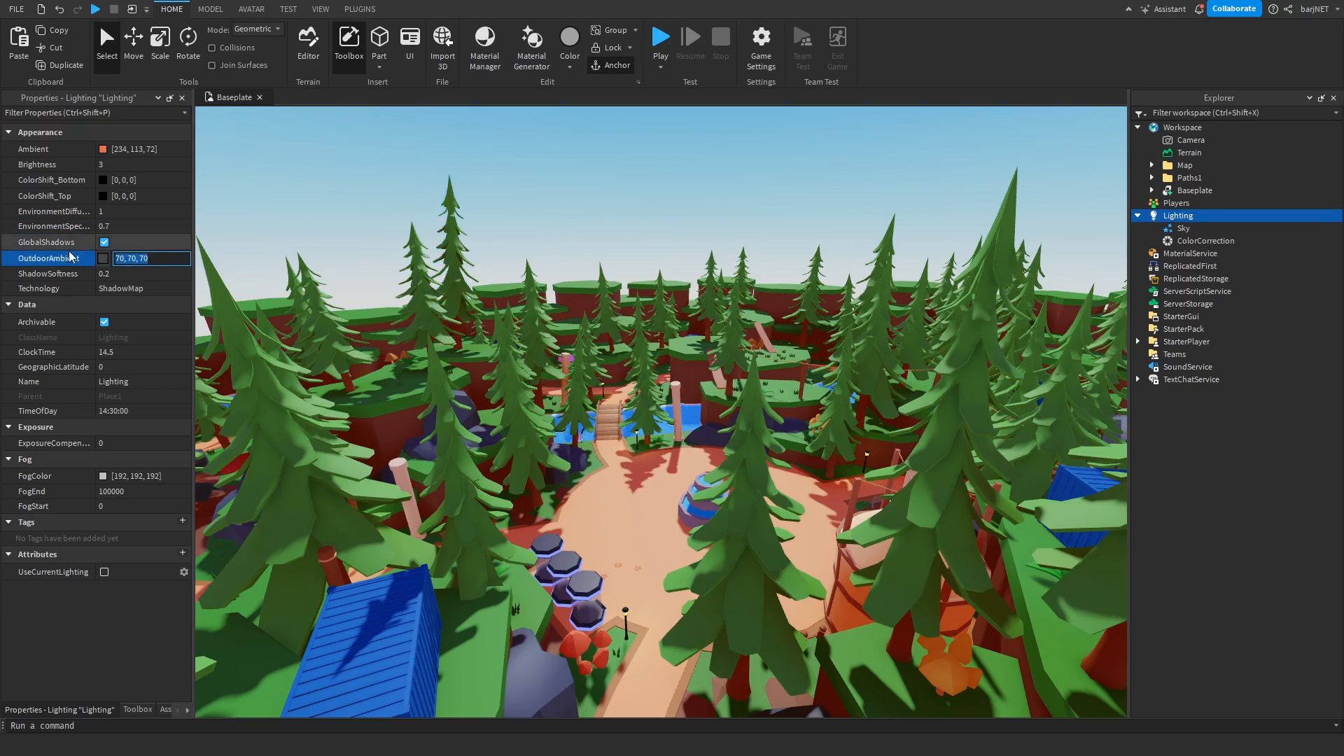
left_click(104, 258)
left_click_drag(570, 229, 154, 226)
left_click(422, 293)
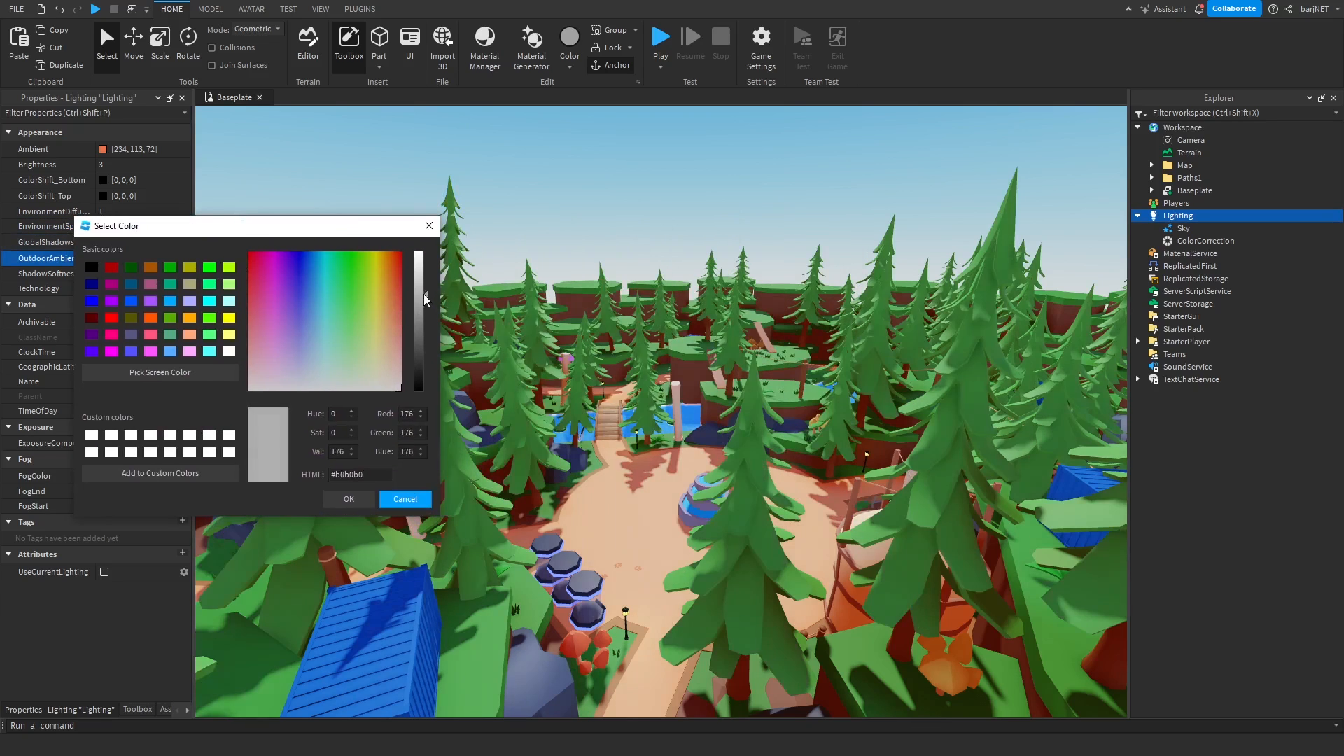
left_click(362, 287)
left_click_drag(362, 287, 270, 267)
key("Escape")
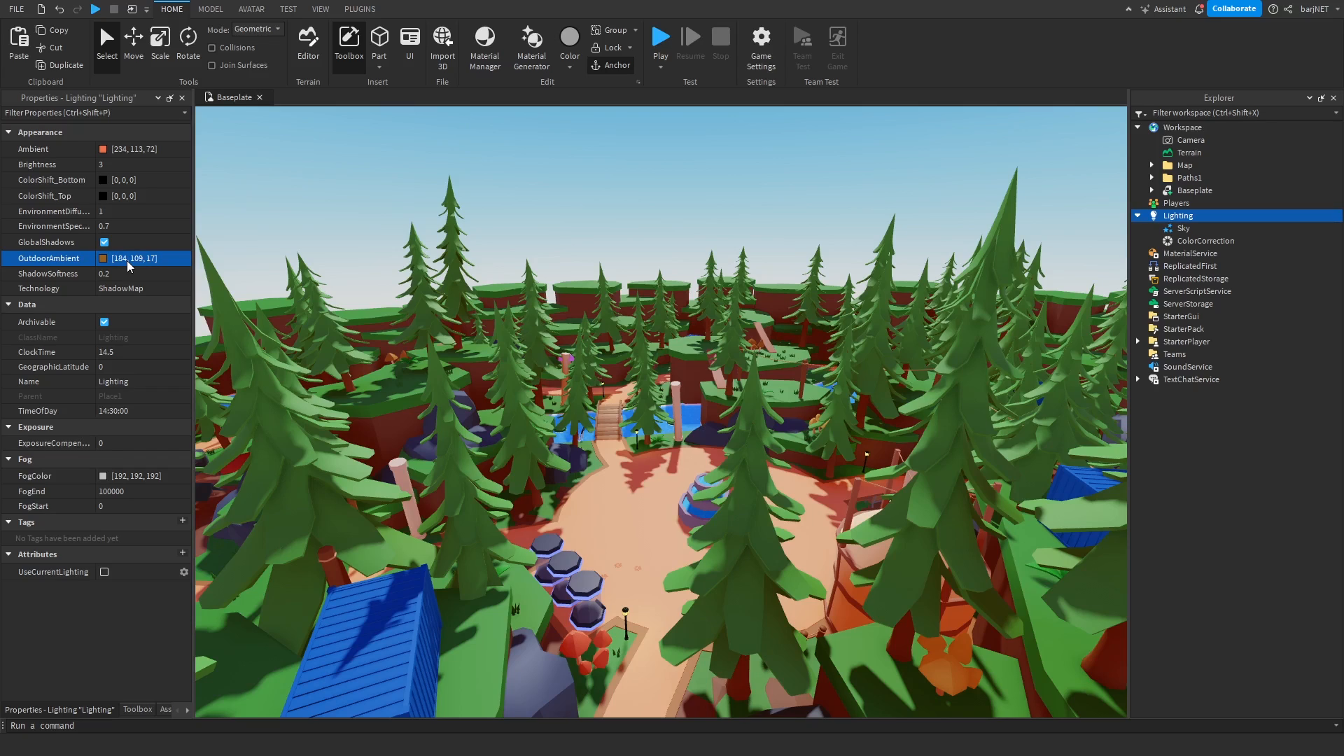
Step: Set Lighting's shadow softness to 1, undoing and redoing the change to compare the shadows in the scene
left_click(118, 275)
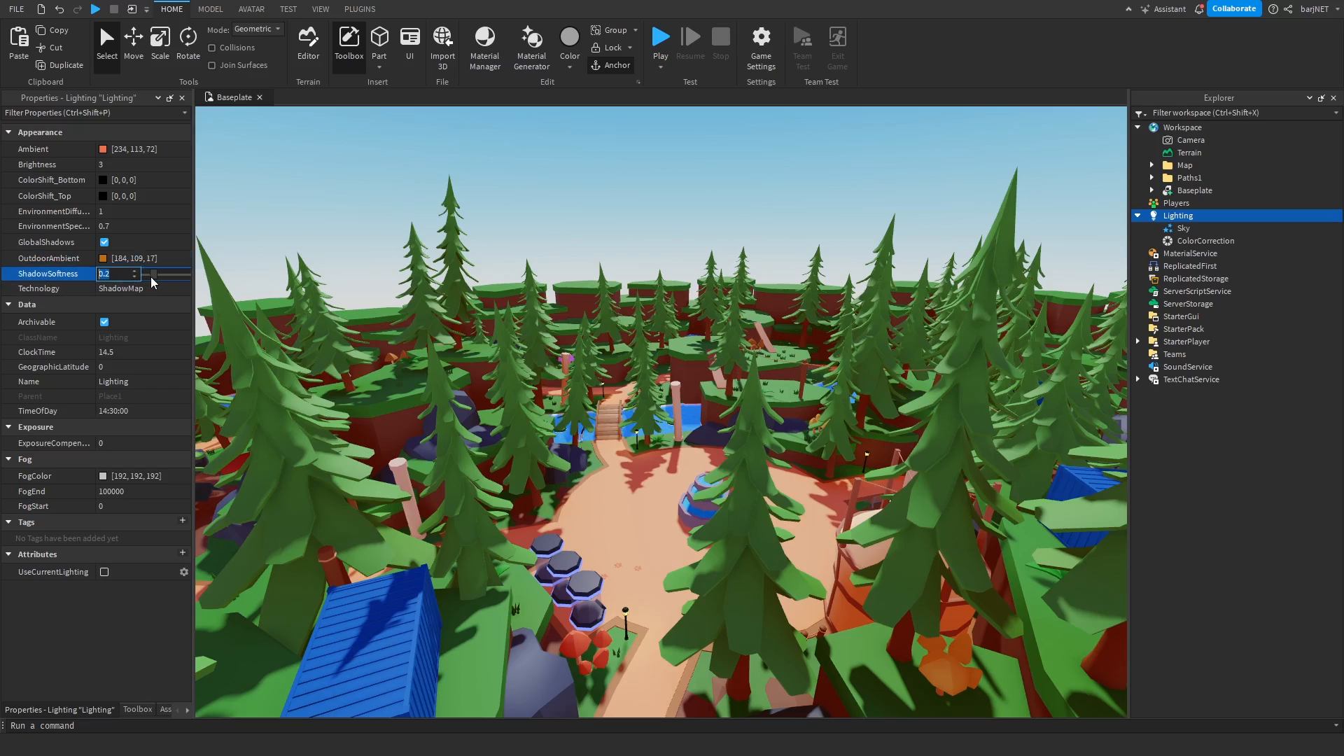
left_click_drag(152, 276, 271, 270)
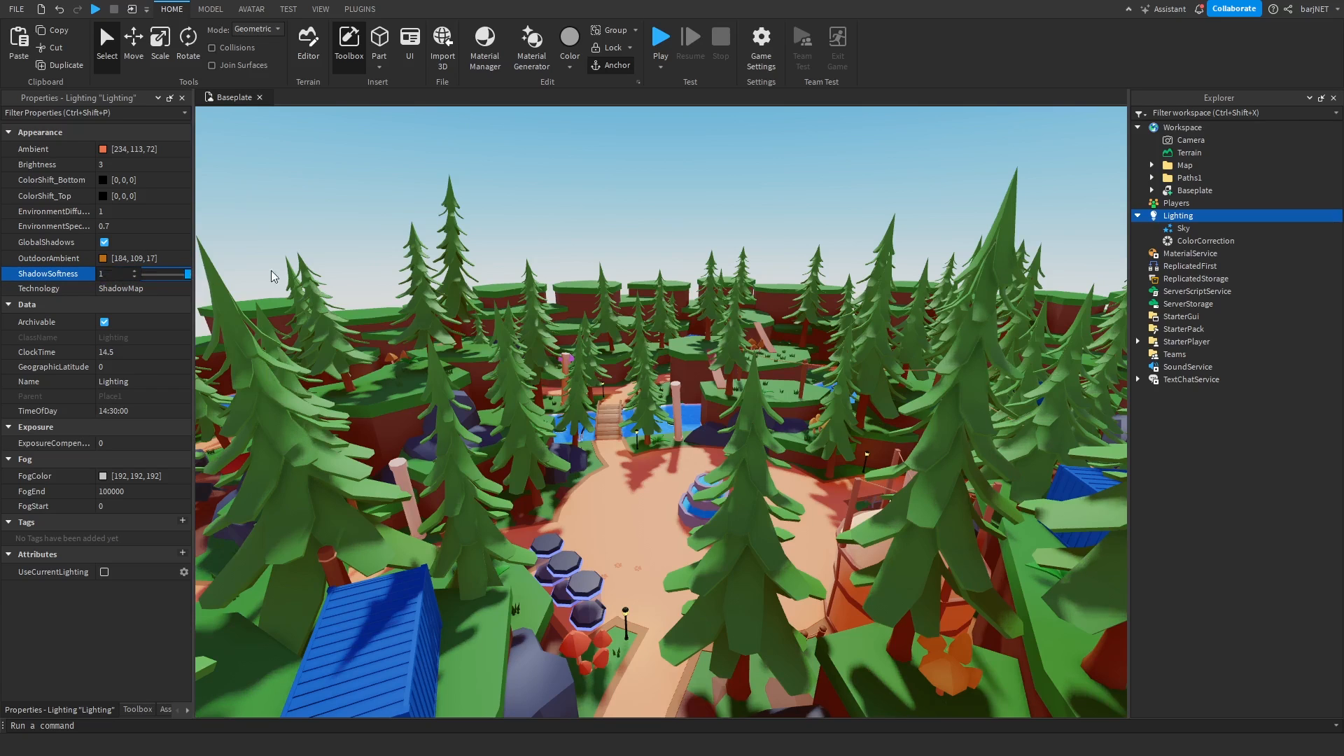
right_click_drag(445, 180, 449, 179)
key("ctrl+z")
key("ctrl+y")
key("ctrl+z")
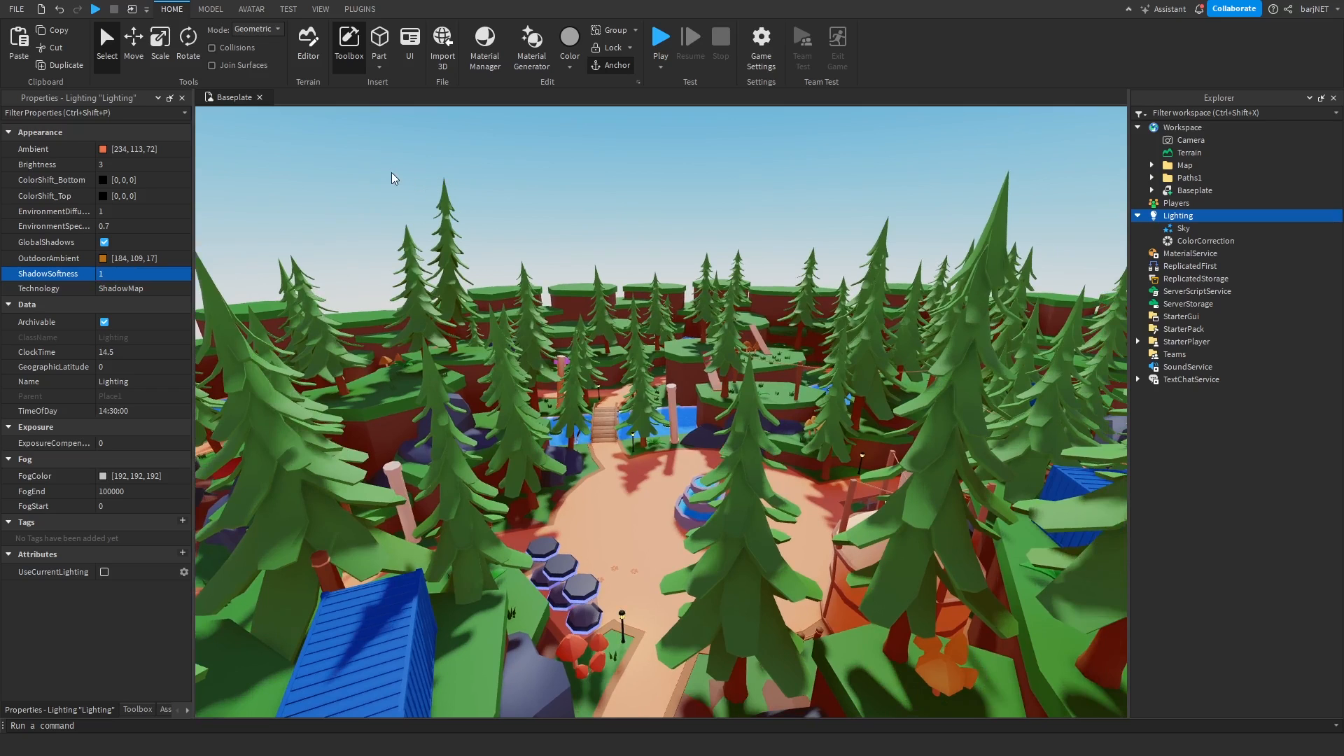
key("ctrl+y")
right_click_drag(392, 172, 399, 165)
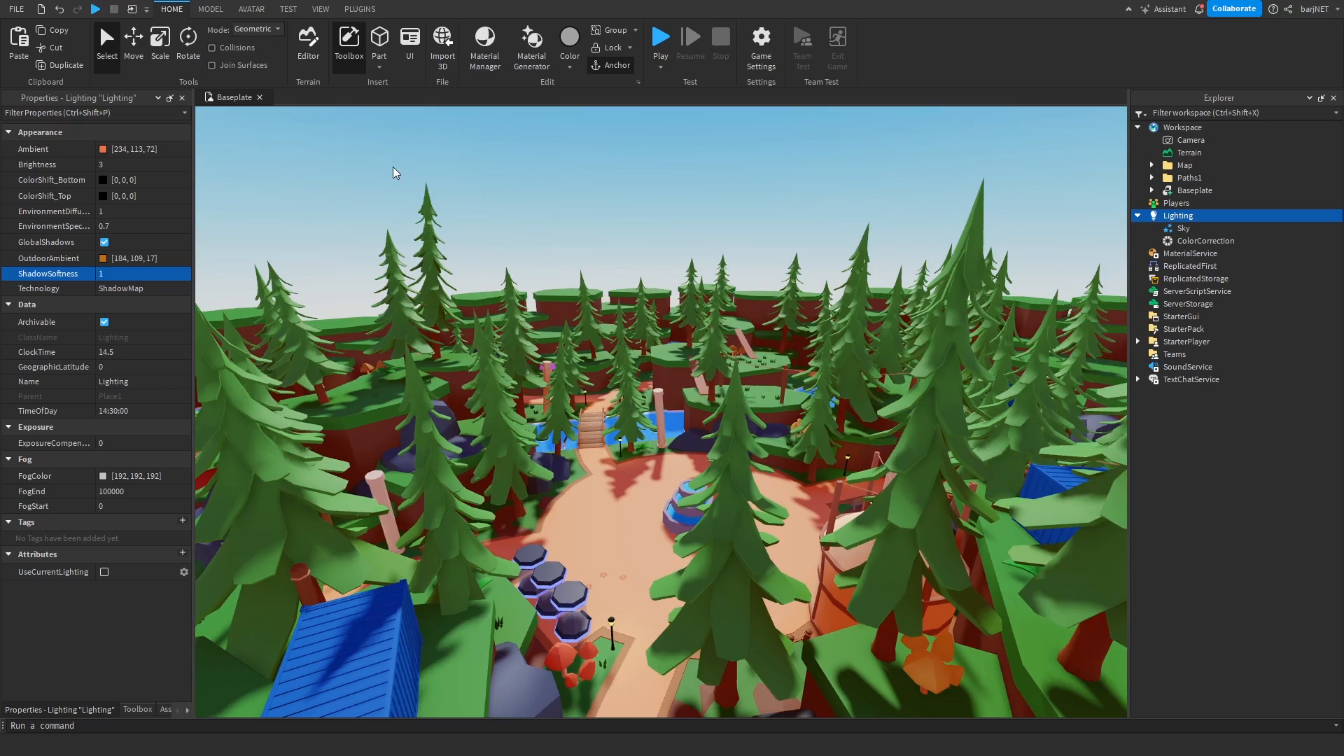
Step: Try different clock times for Lighting, including 14 and 8.3, and check how the sunlight falls on the map
left_click(122, 353)
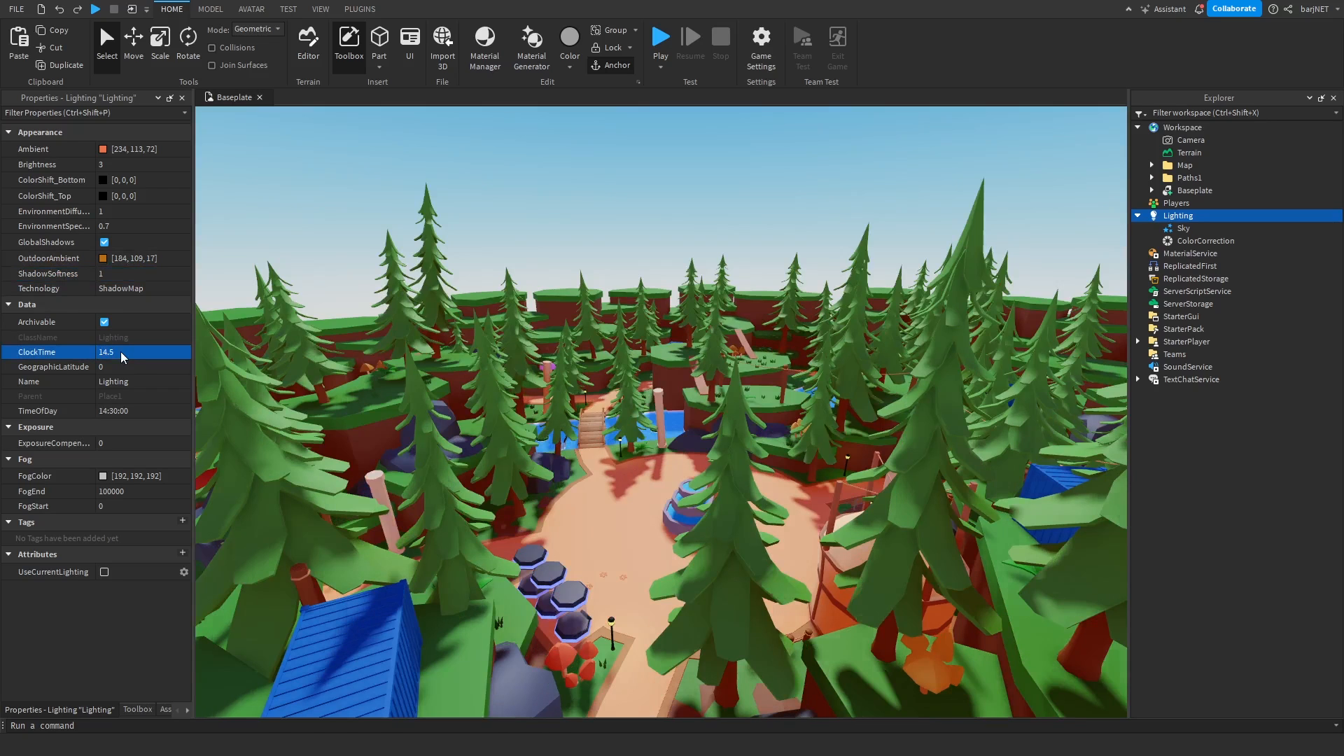
type("14")
key("Return")
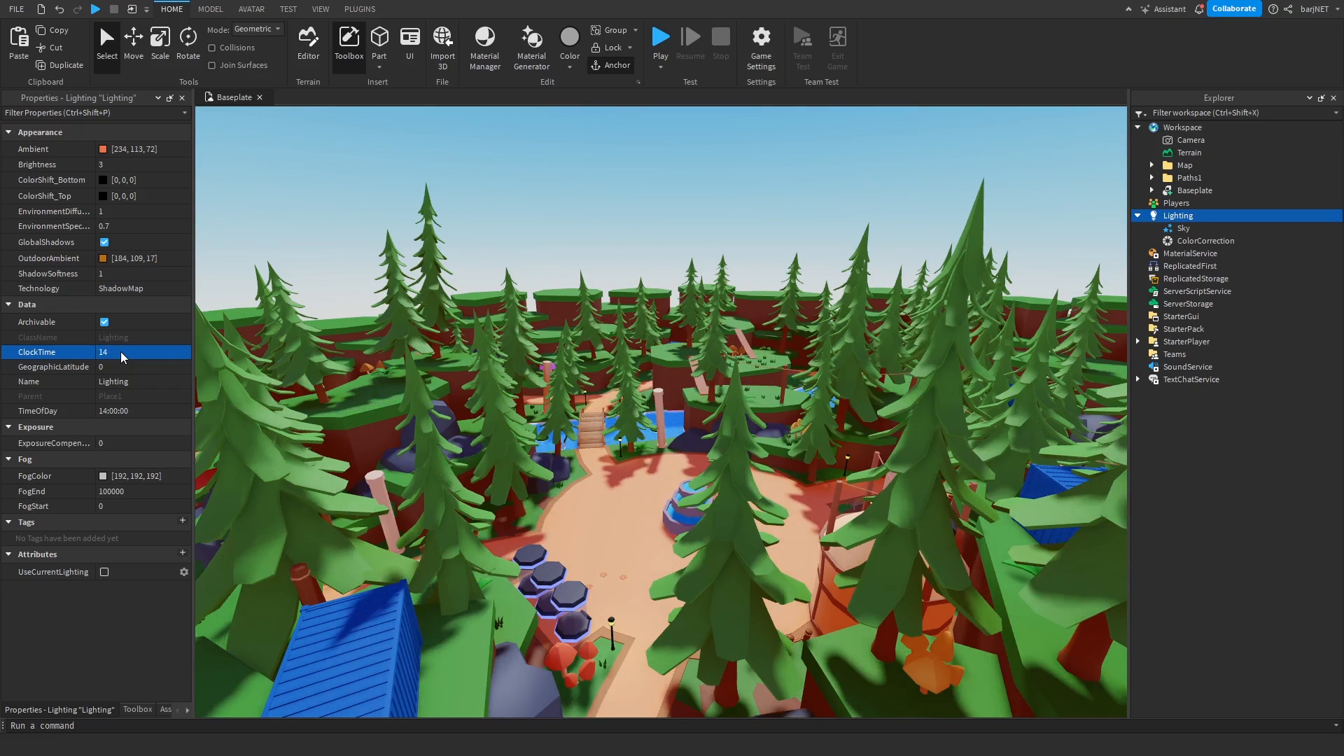
left_click(120, 352)
mouse_move(171, 354)
left_mouse_down()
mouse_move(149, 355)
mouse_move(161, 355)
left_mouse_up()
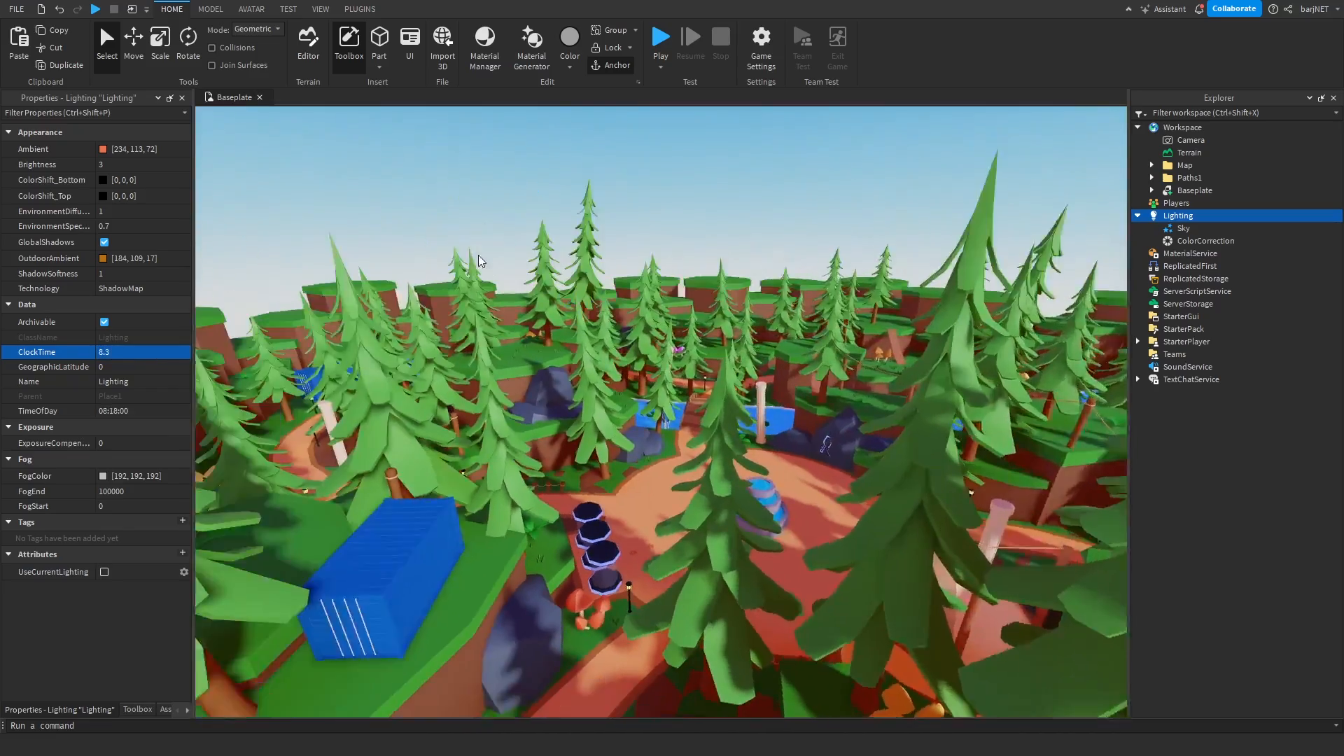
right_click_drag(477, 259, 478, 259)
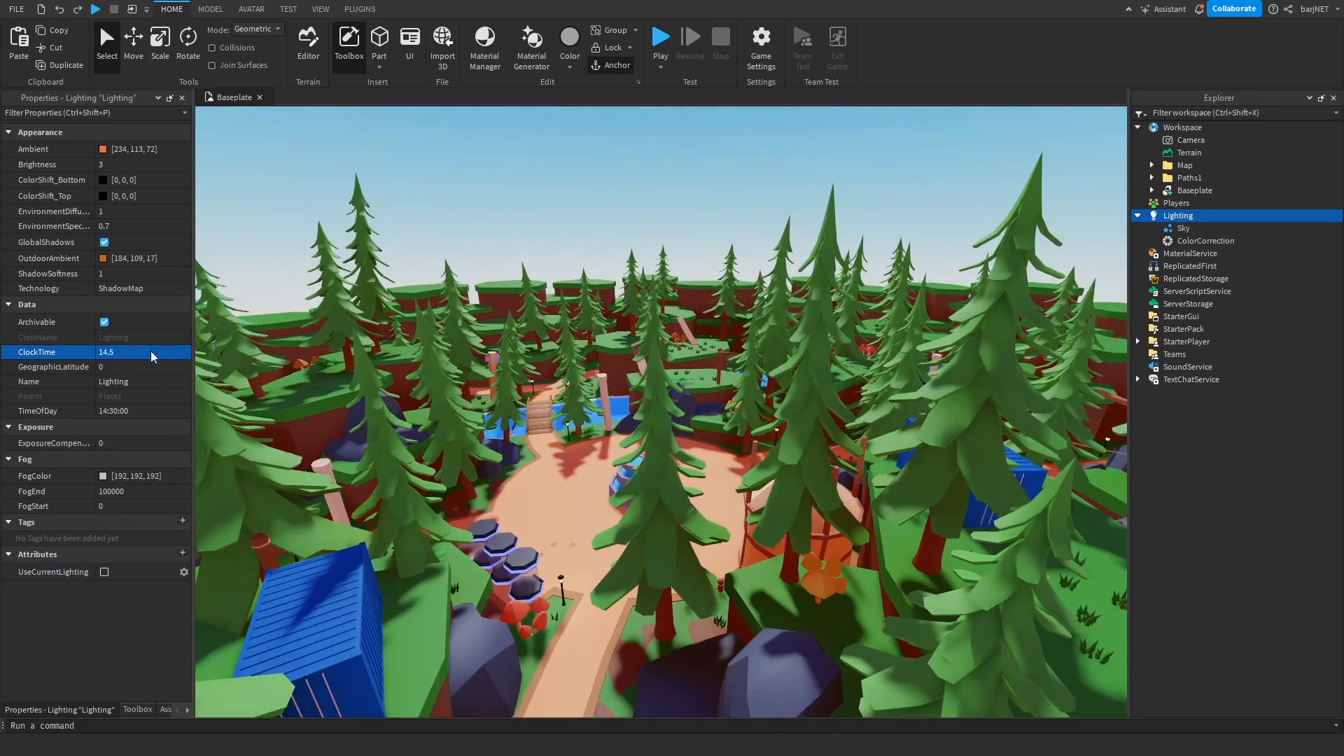
Step: Set Lighting's clock time to 14
left_click(121, 351)
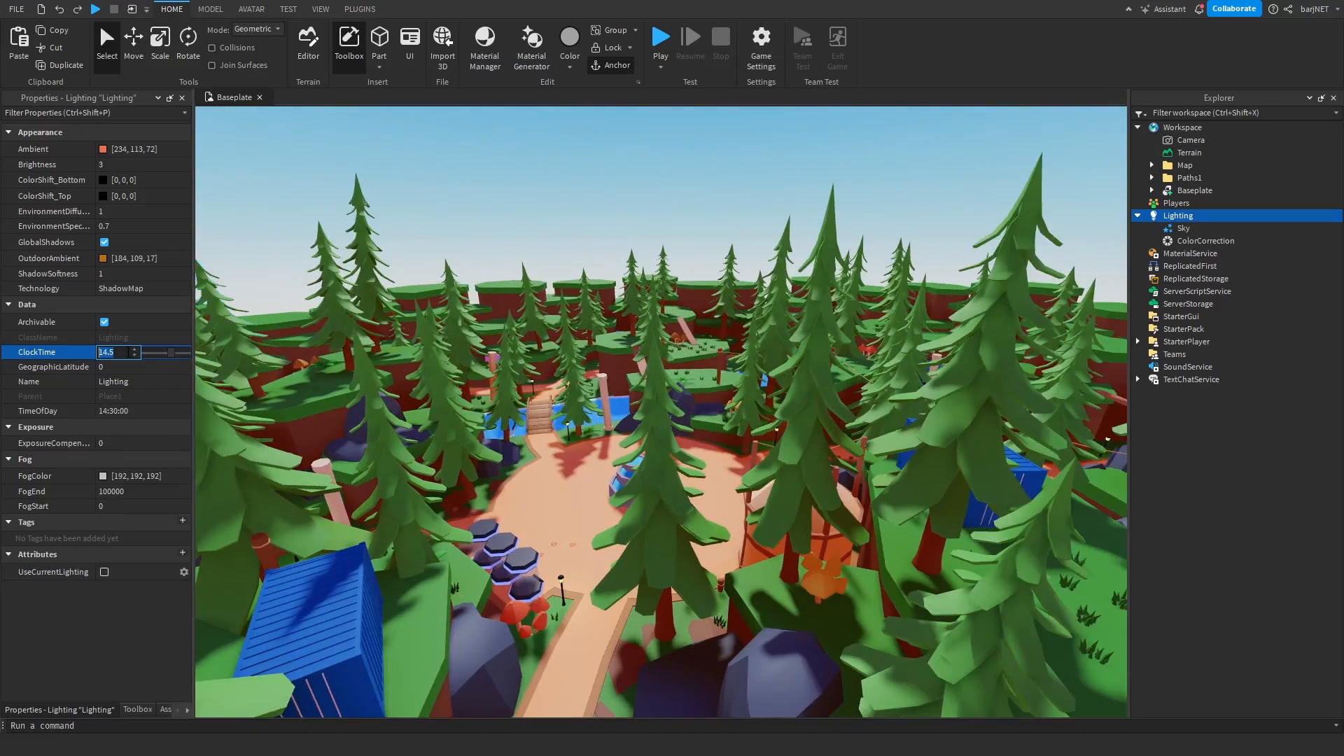
type("14")
key("Return")
Step: Set Lighting's exposure compensation to 0.1 and check the scene
right_click_drag(585, 249, 563, 233)
left_click(117, 443)
type("0.1")
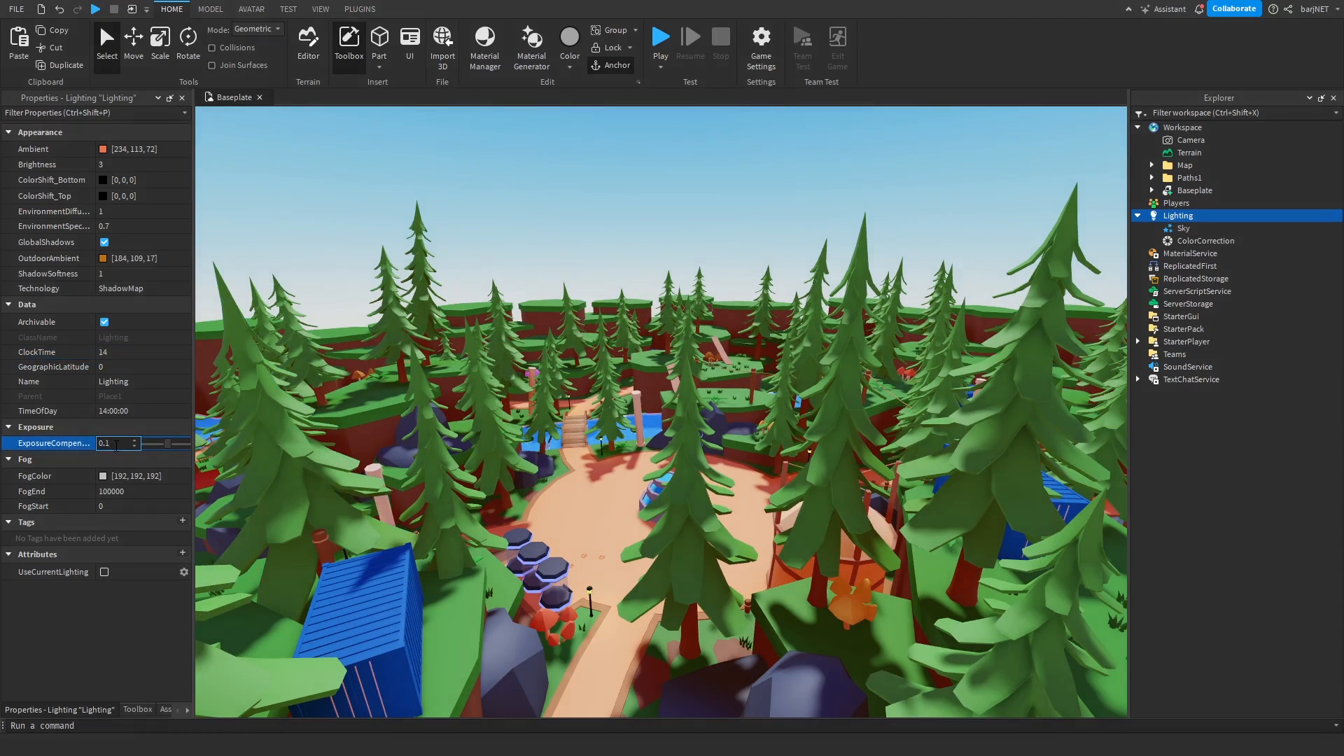
key("Return")
right_click_drag(446, 259, 476, 257)
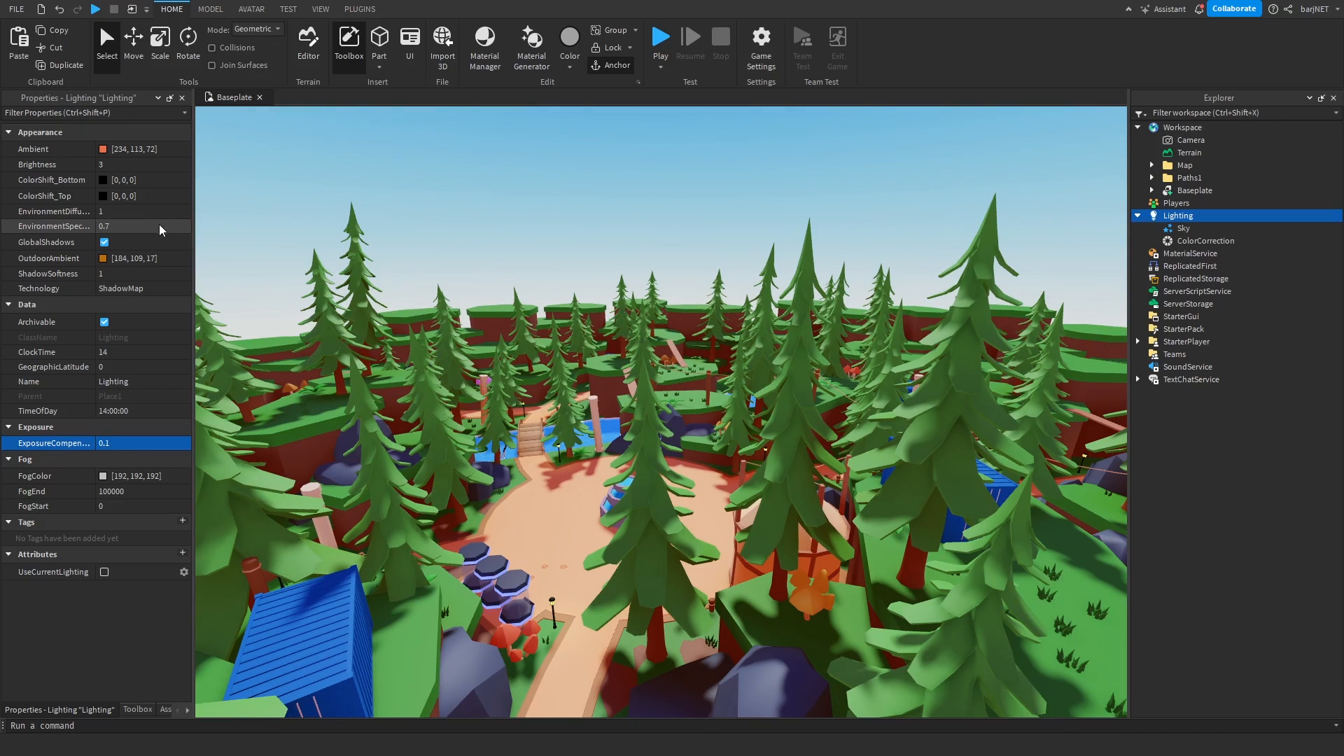
left_click(1185, 240)
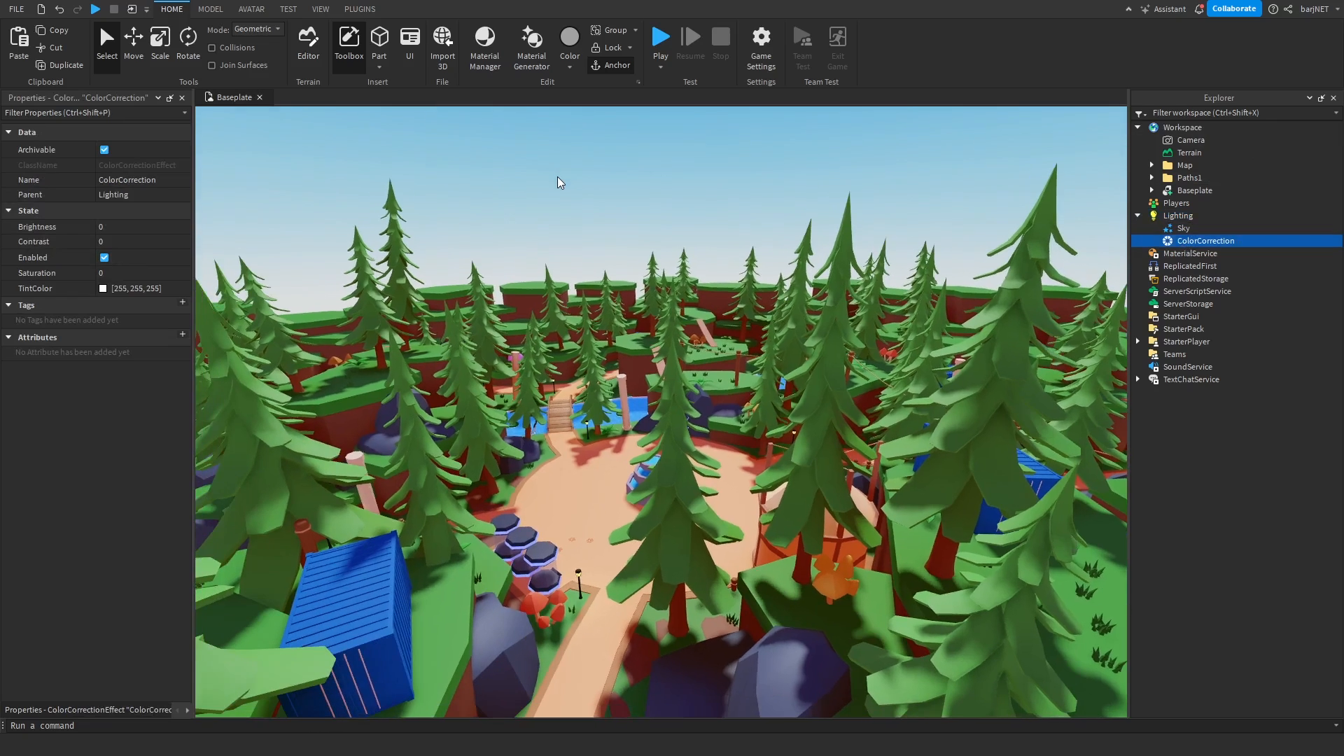
right_click_drag(558, 177, 462, 217)
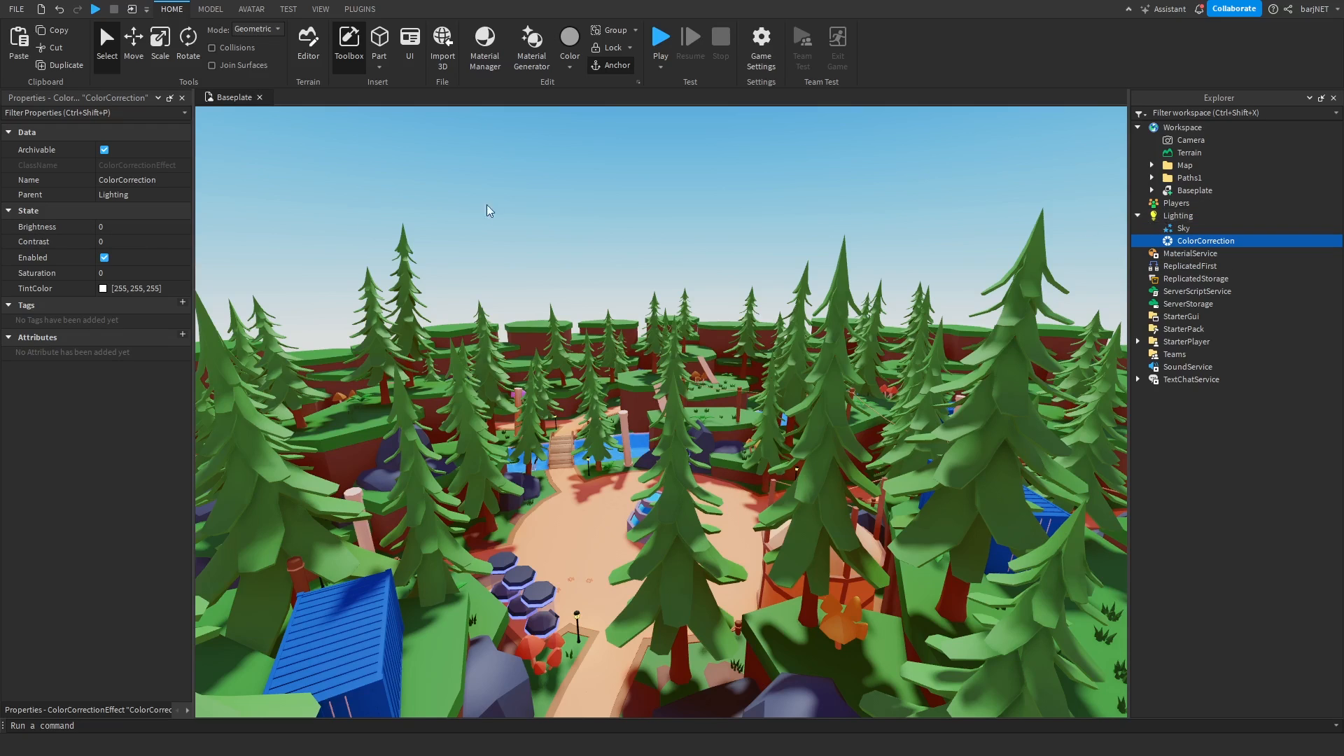
left_click(1168, 218)
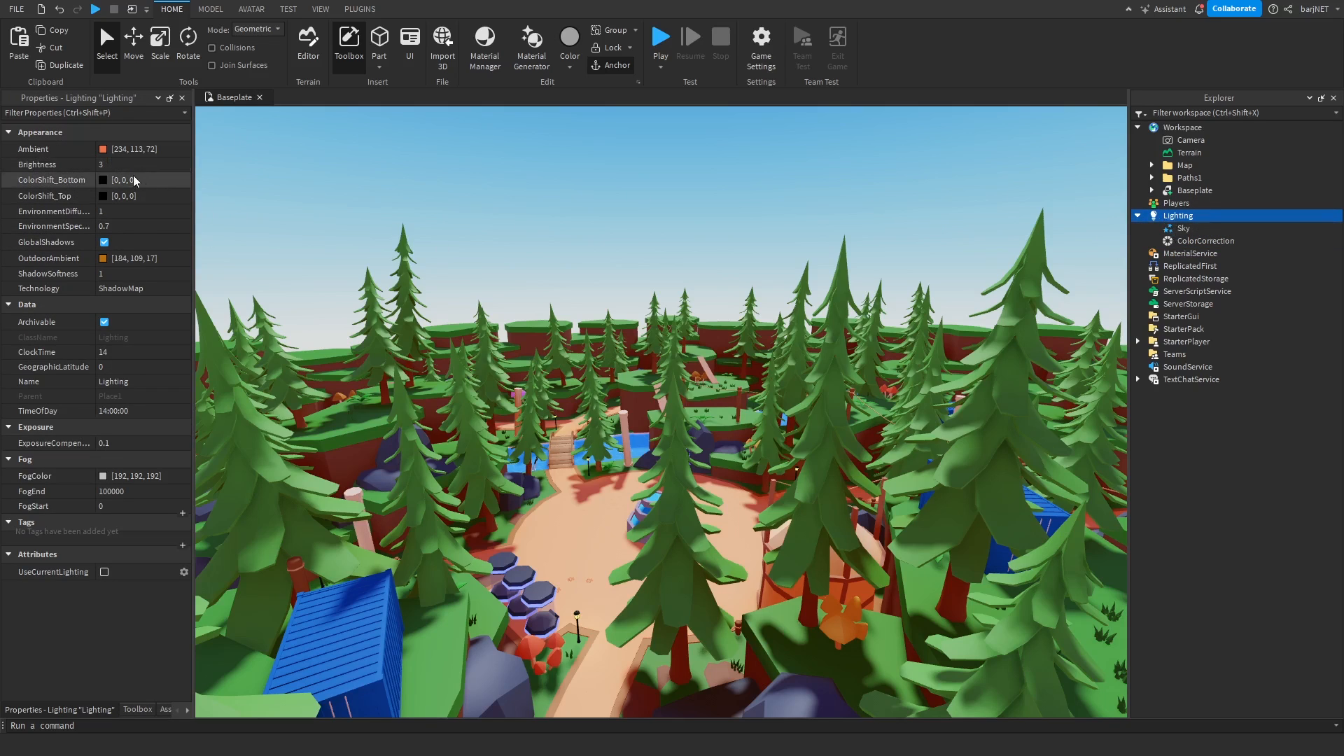
right_click_drag(651, 207, 684, 199)
left_click(1183, 241)
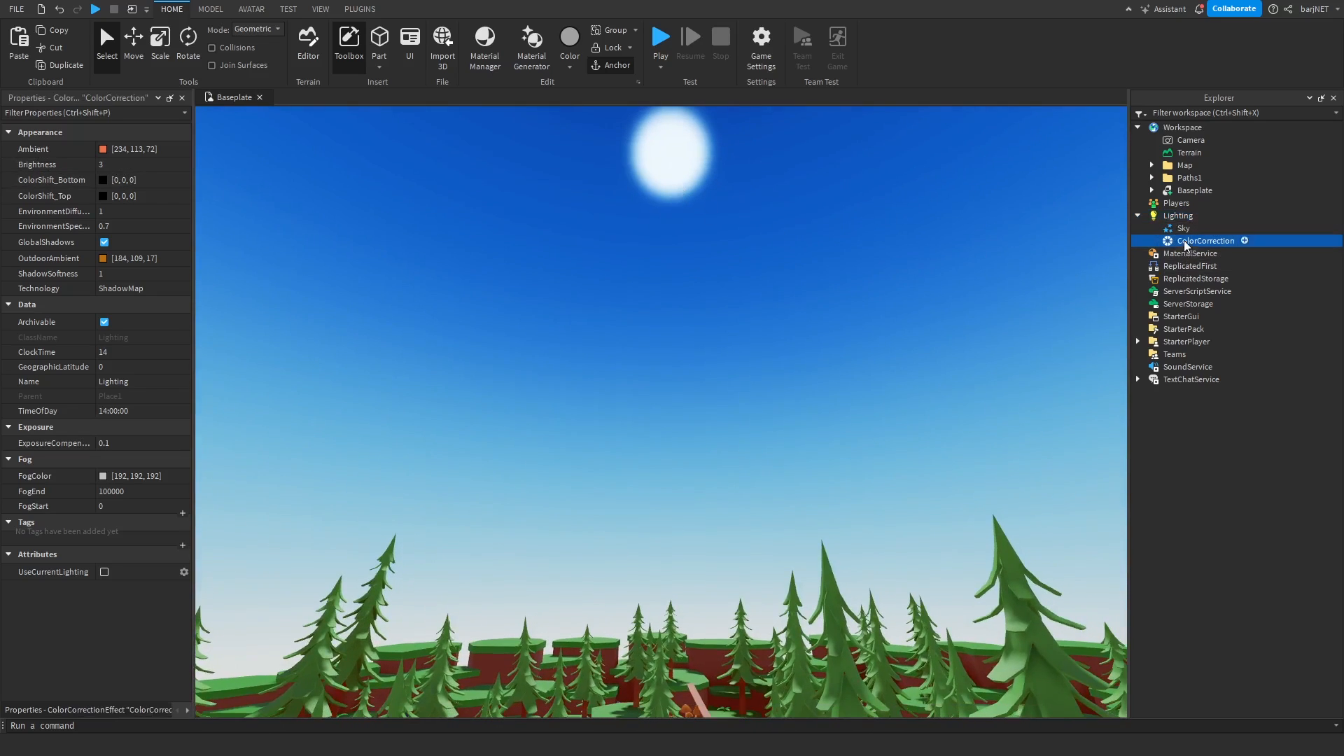
right_click_drag(771, 216, 771, 215)
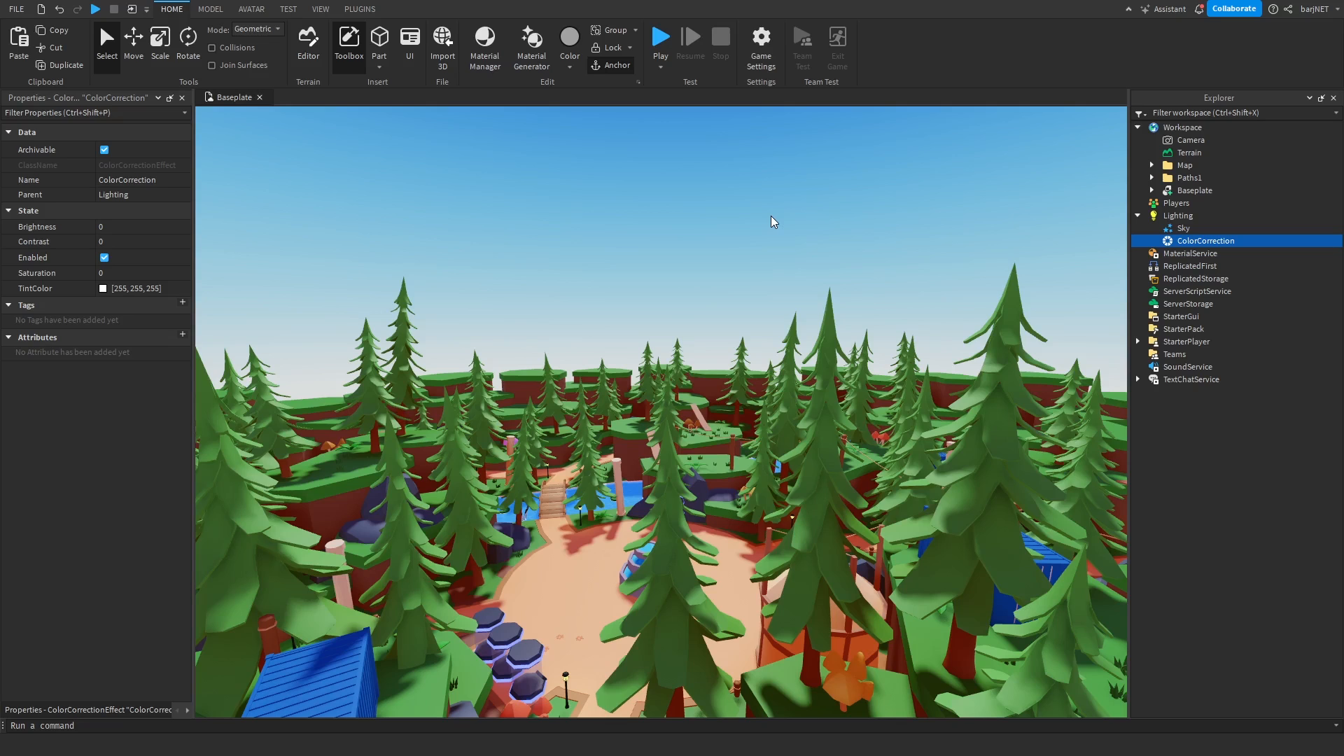
Step: Set Lighting's brightness to 1
left_click(1178, 216)
right_click_drag(633, 227, 620, 224)
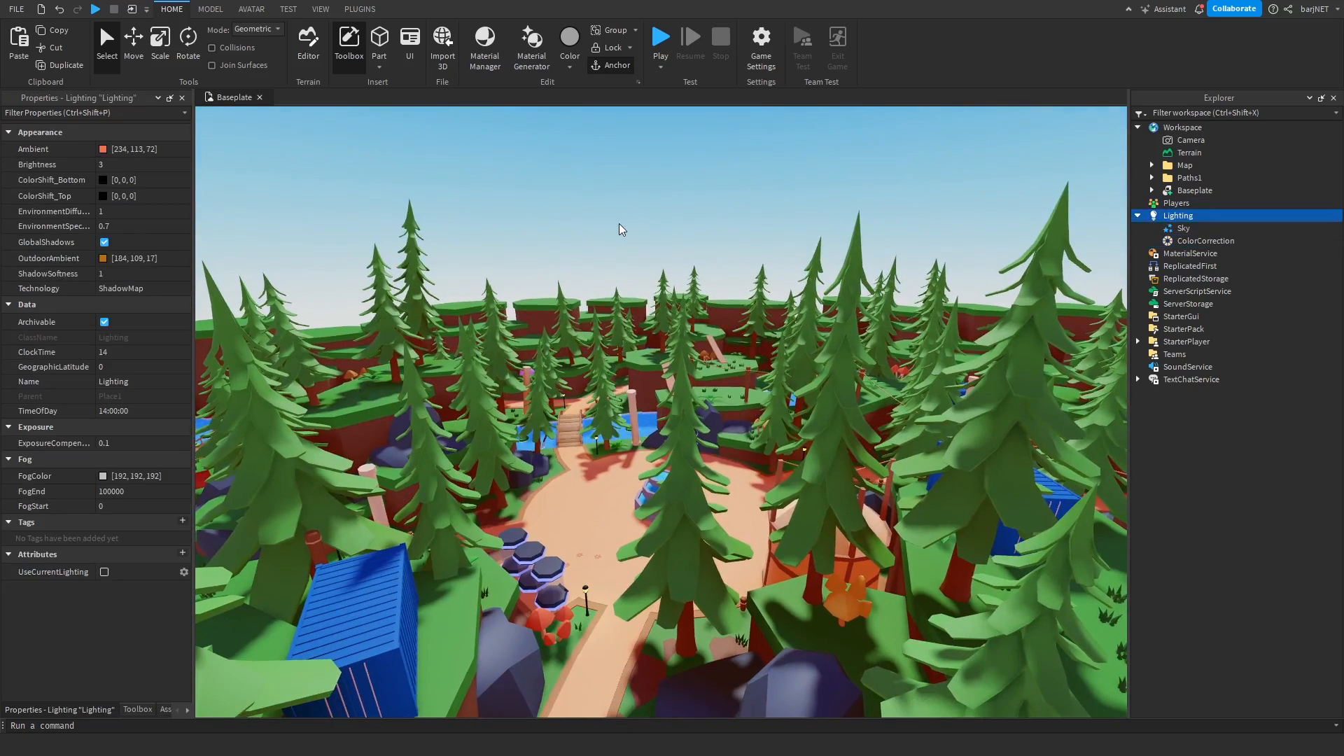
left_click(124, 163)
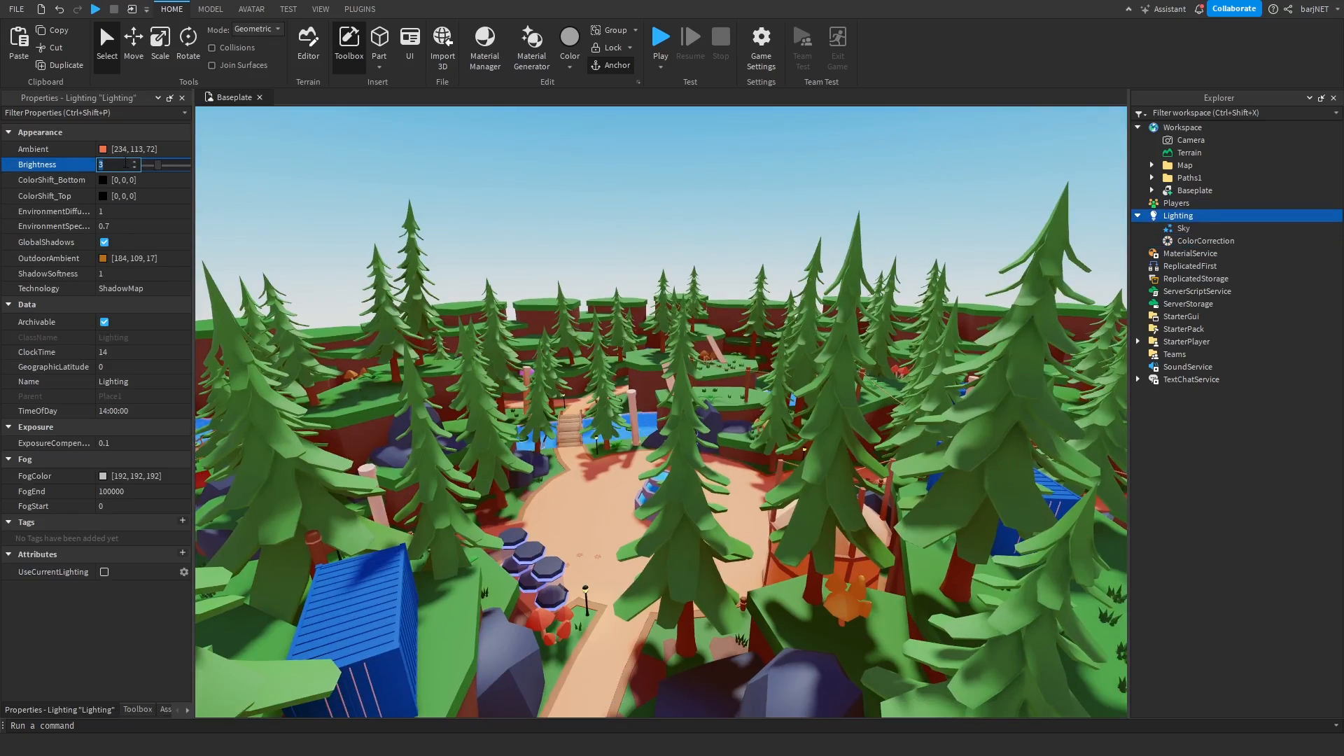
type("1")
key("Return")
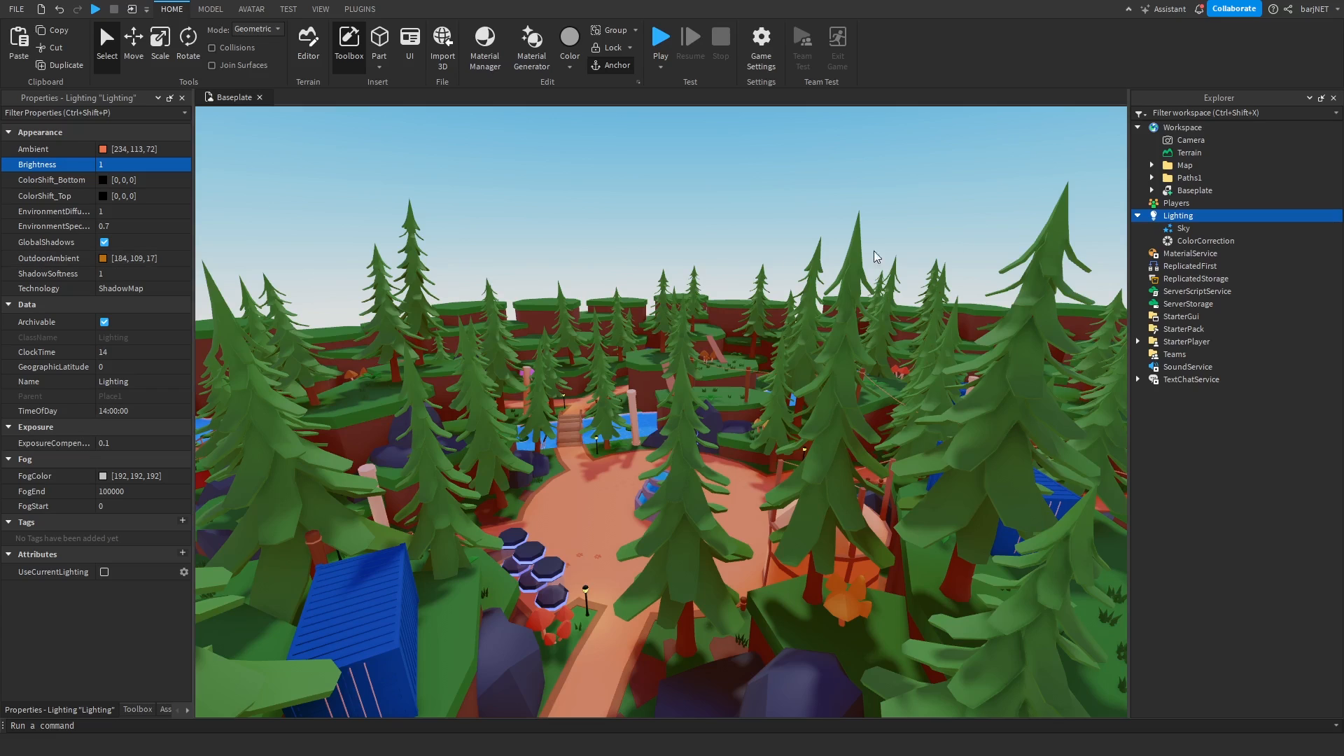
Step: Set the ColorCorrection effect's brightness to 0.2 and check the brighter scene
left_click(1205, 241)
left_click(114, 227)
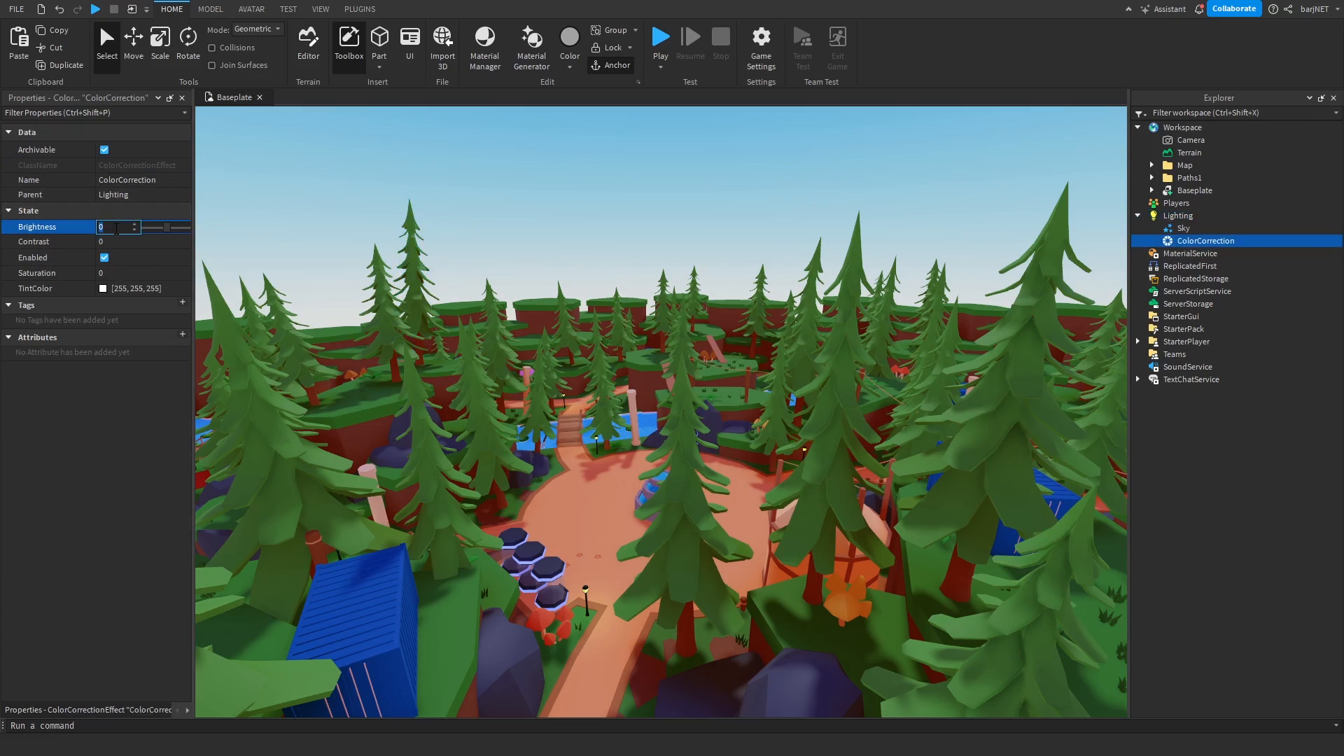
left_click(111, 229)
type(".2")
key("Return")
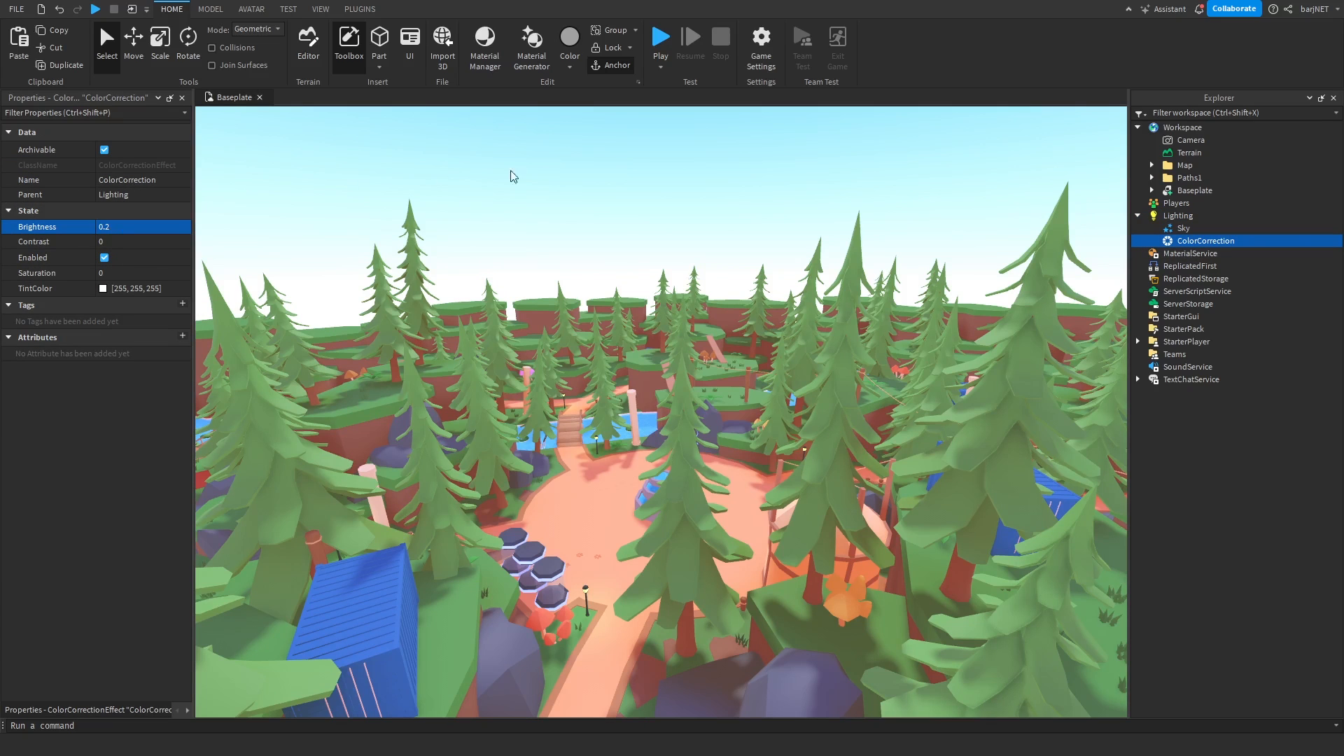
right_click_drag(511, 174, 582, 183)
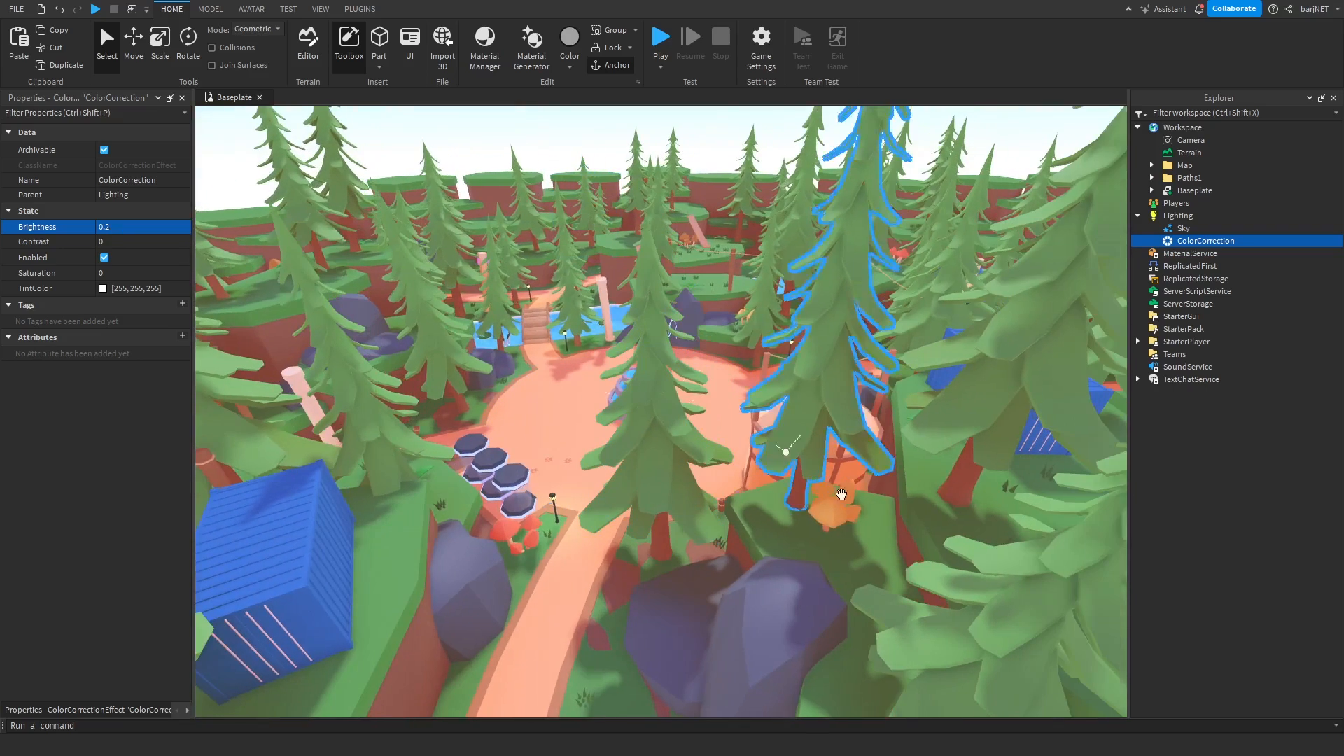
right_click_drag(746, 468, 746, 466)
scroll(633, 273, "down", 2)
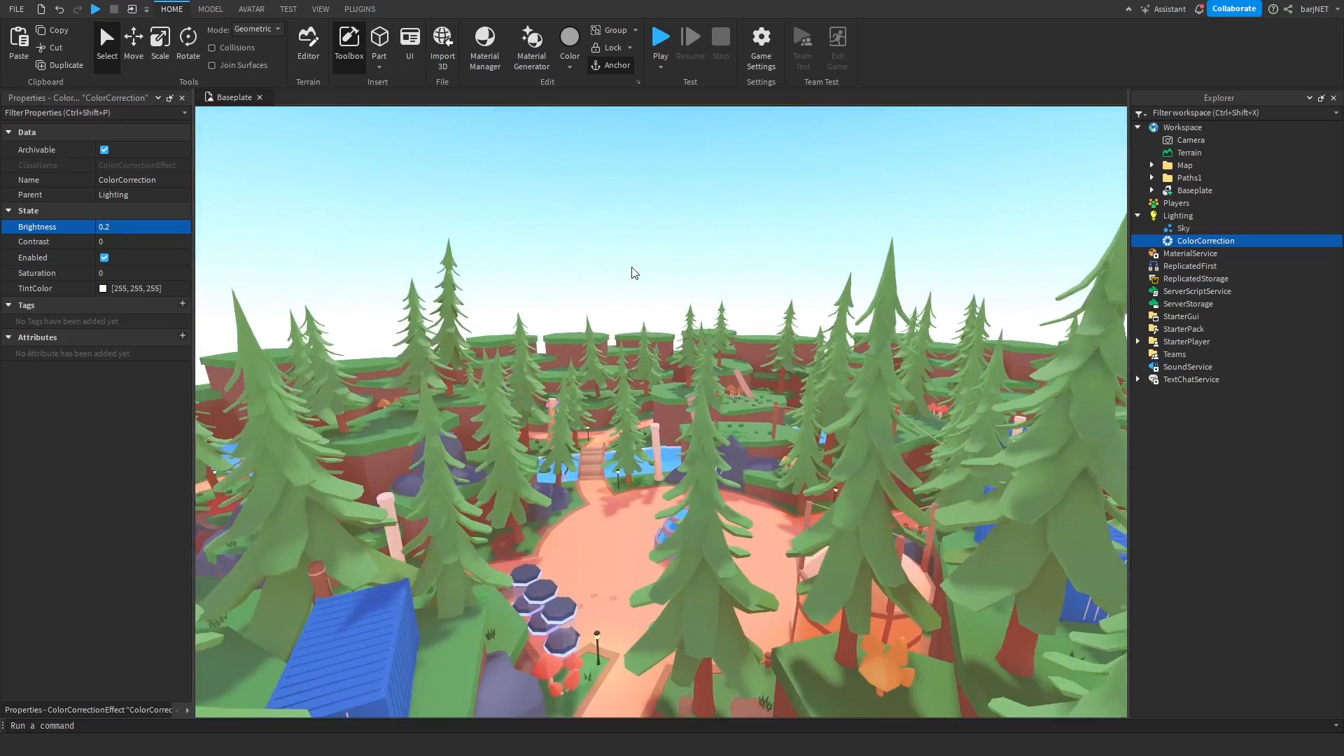
right_click_drag(632, 273, 634, 275)
Step: Set the ColorCorrection effect's saturation to 0.9 and check the colors across the map
left_click(115, 272)
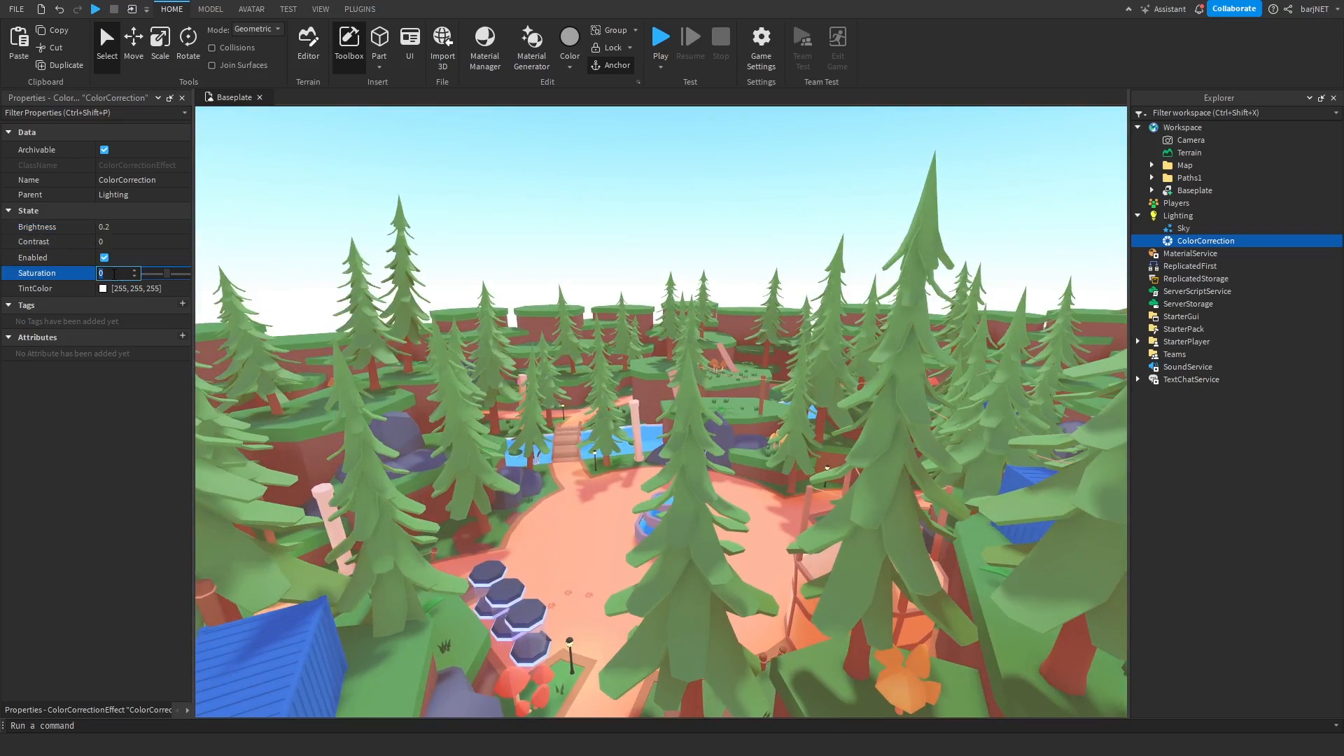
left_click(115, 273)
type(".9")
key("Return")
scroll(607, 186, "down", 2)
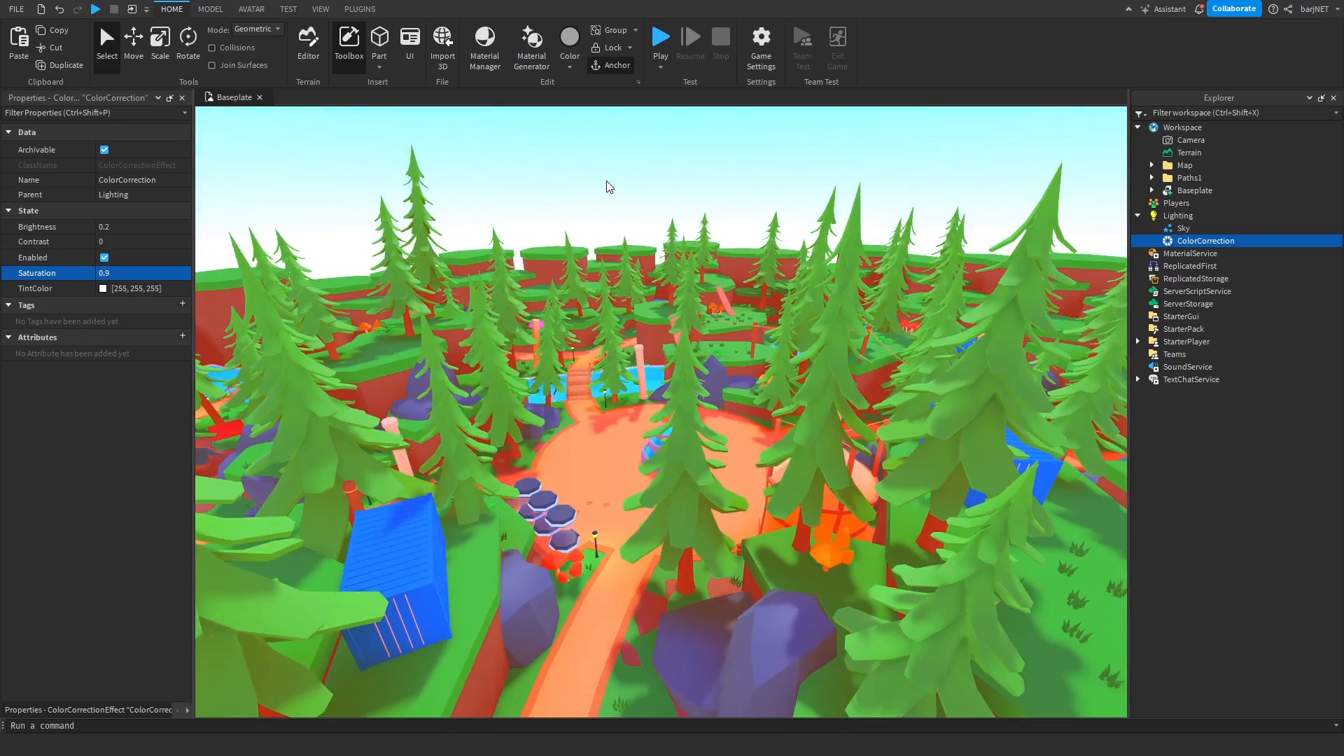
key("d")
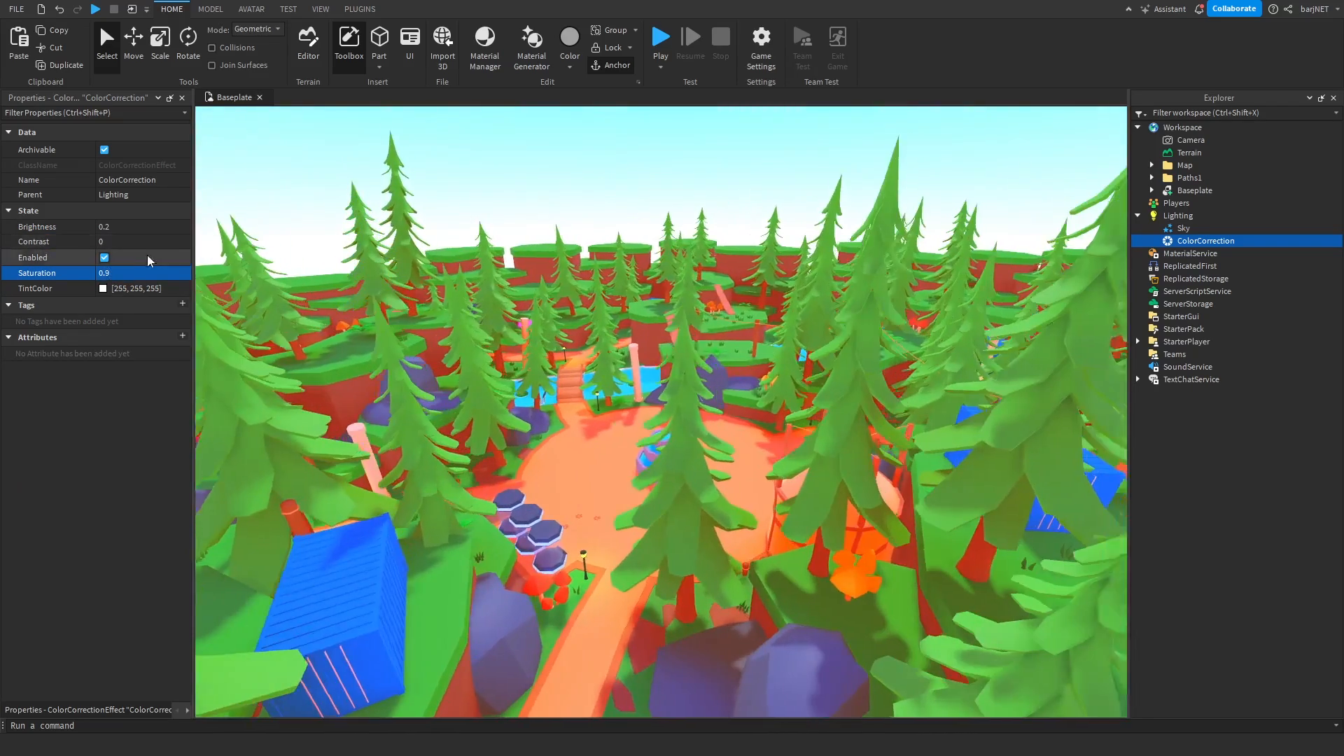
Step: Set the ColorCorrection effect's contrast to 0.15 and inspect the forest from several viewpoints
left_click(112, 242)
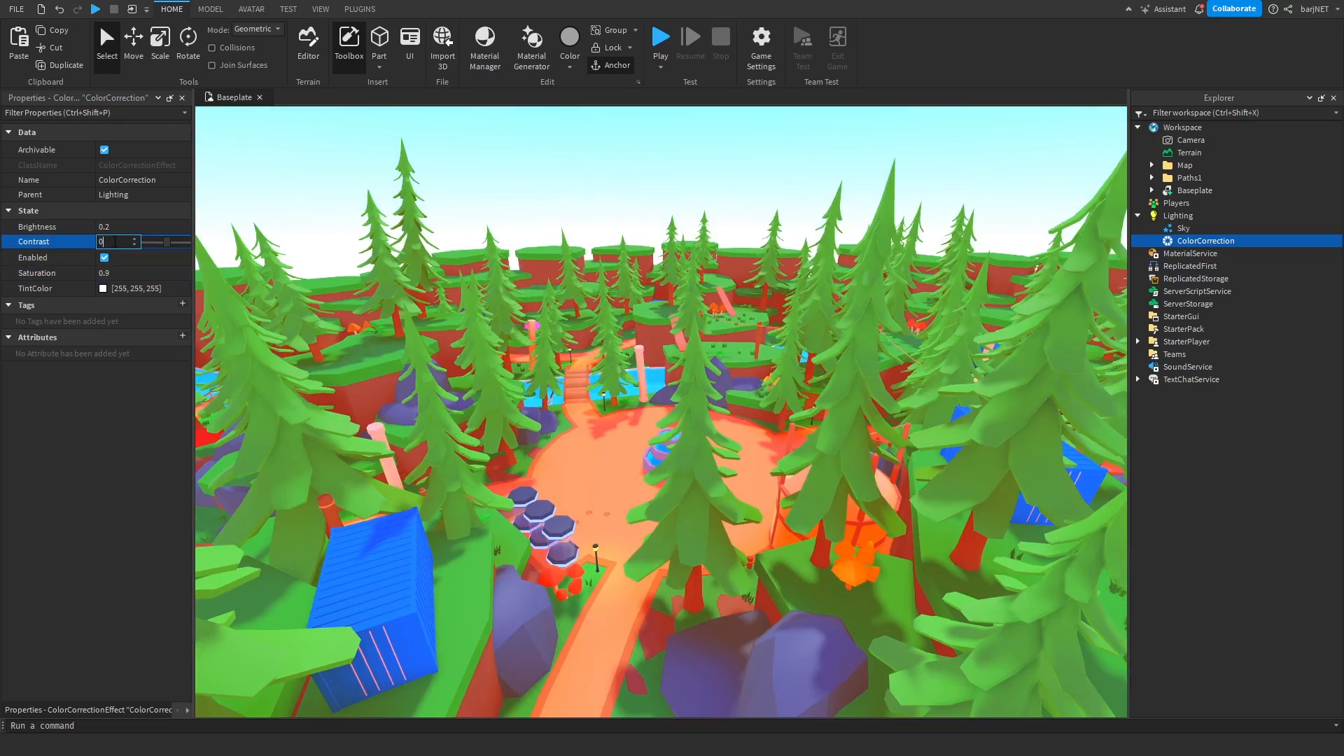
type("0.15")
key("Return")
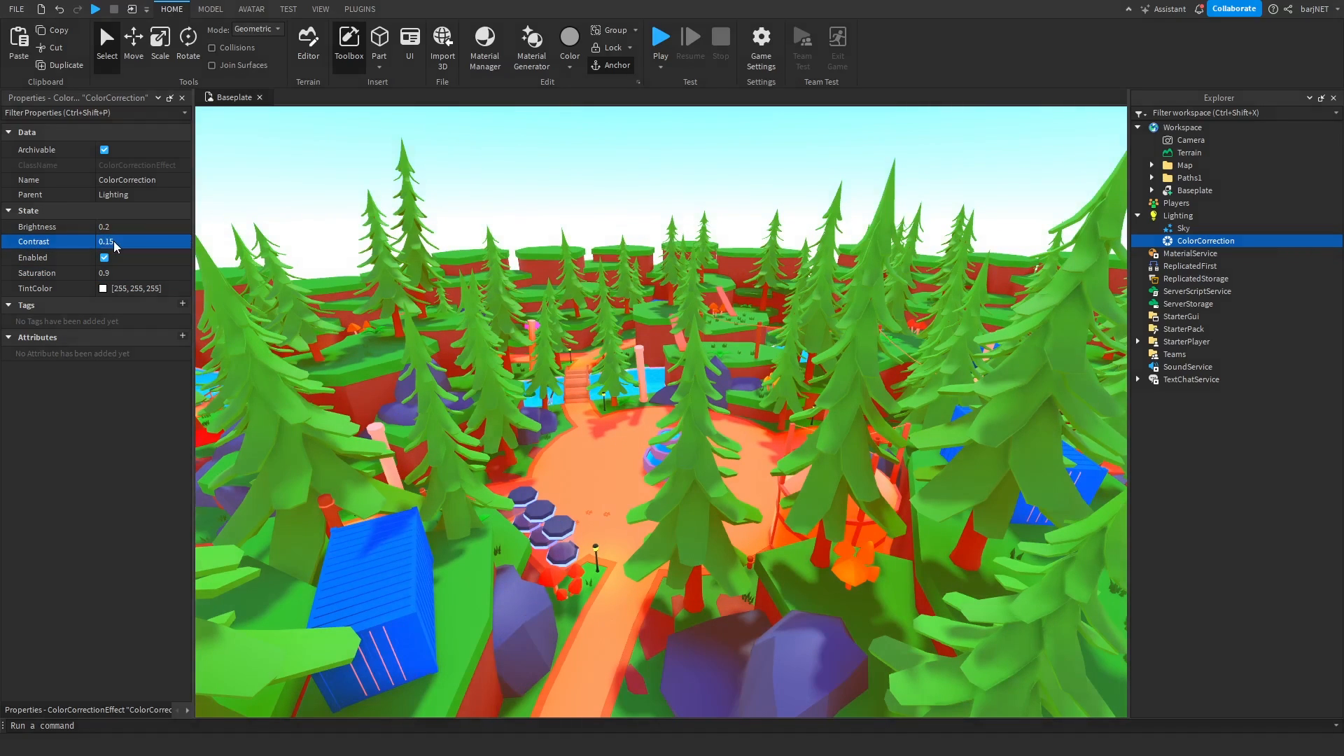
key("w")
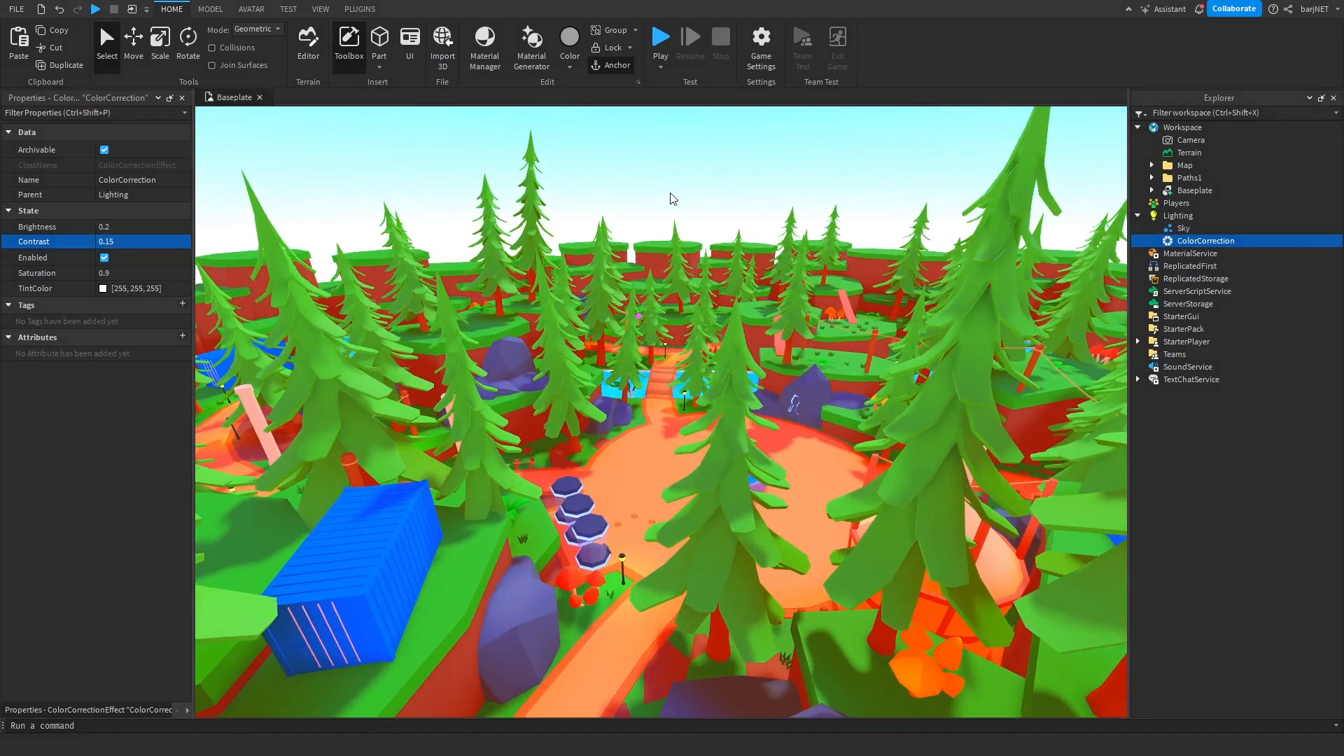
key("s")
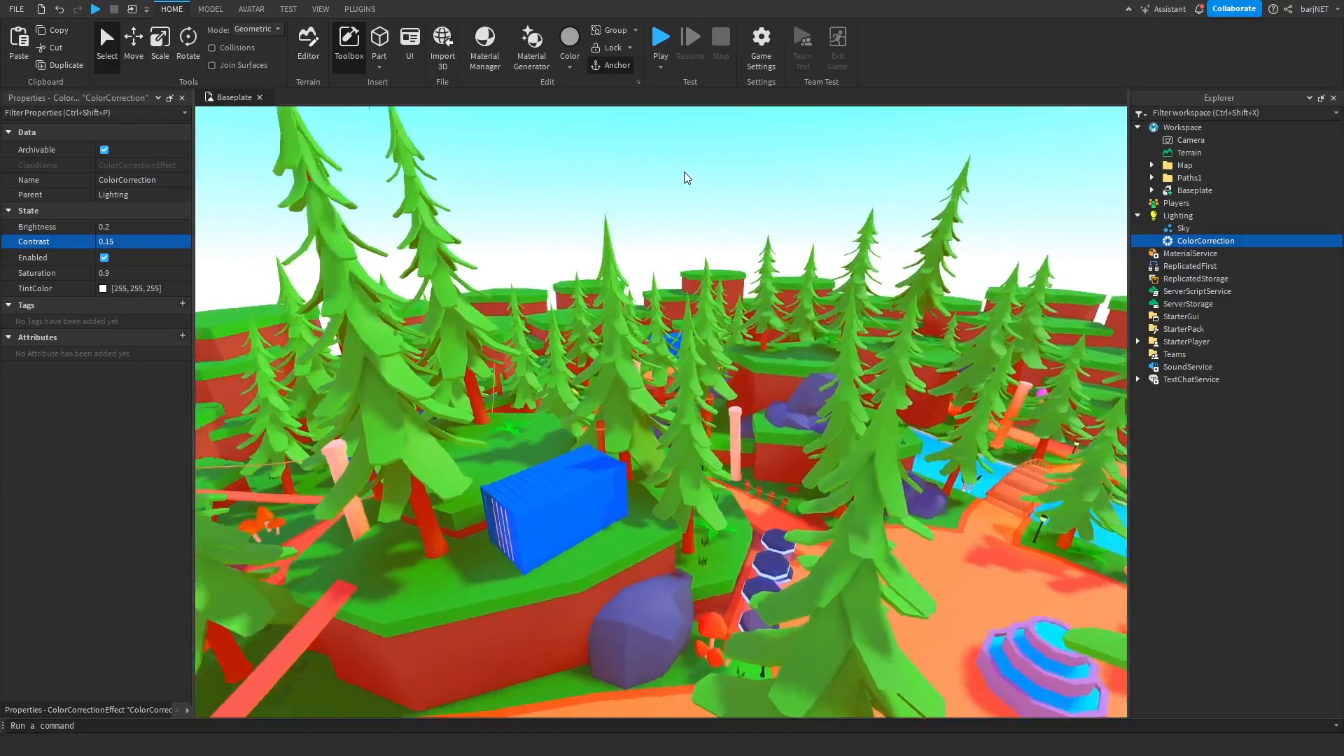
key("d")
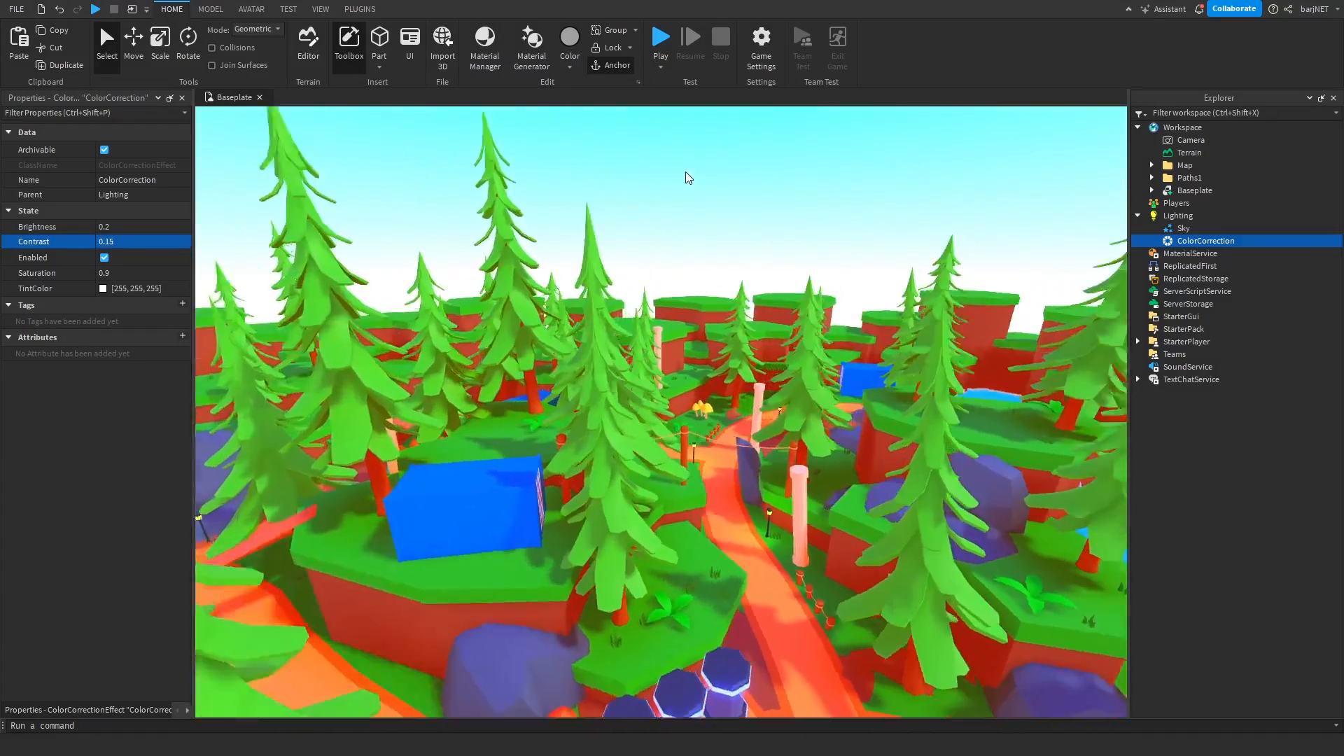
key("s")
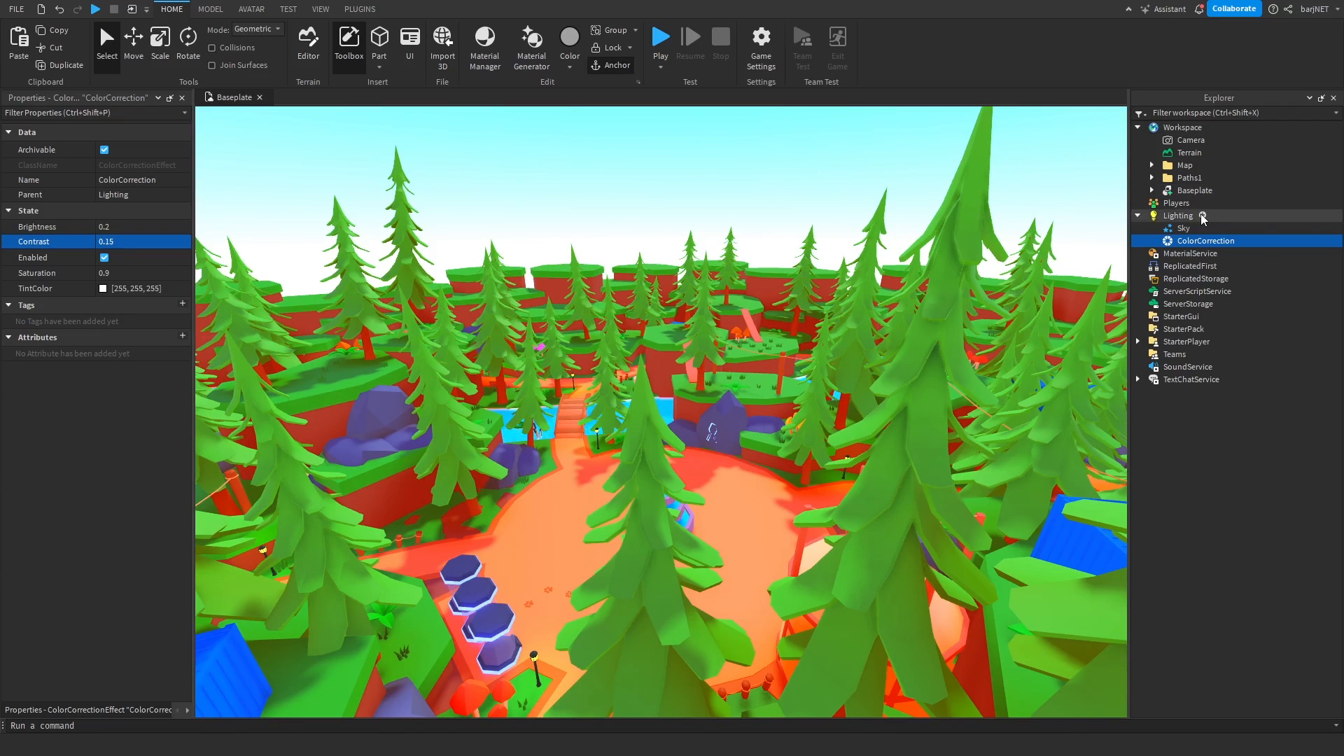
Step: Insert an Atmosphere object into Lighting and check its haze across the map
left_click(1333, 216)
type("color")
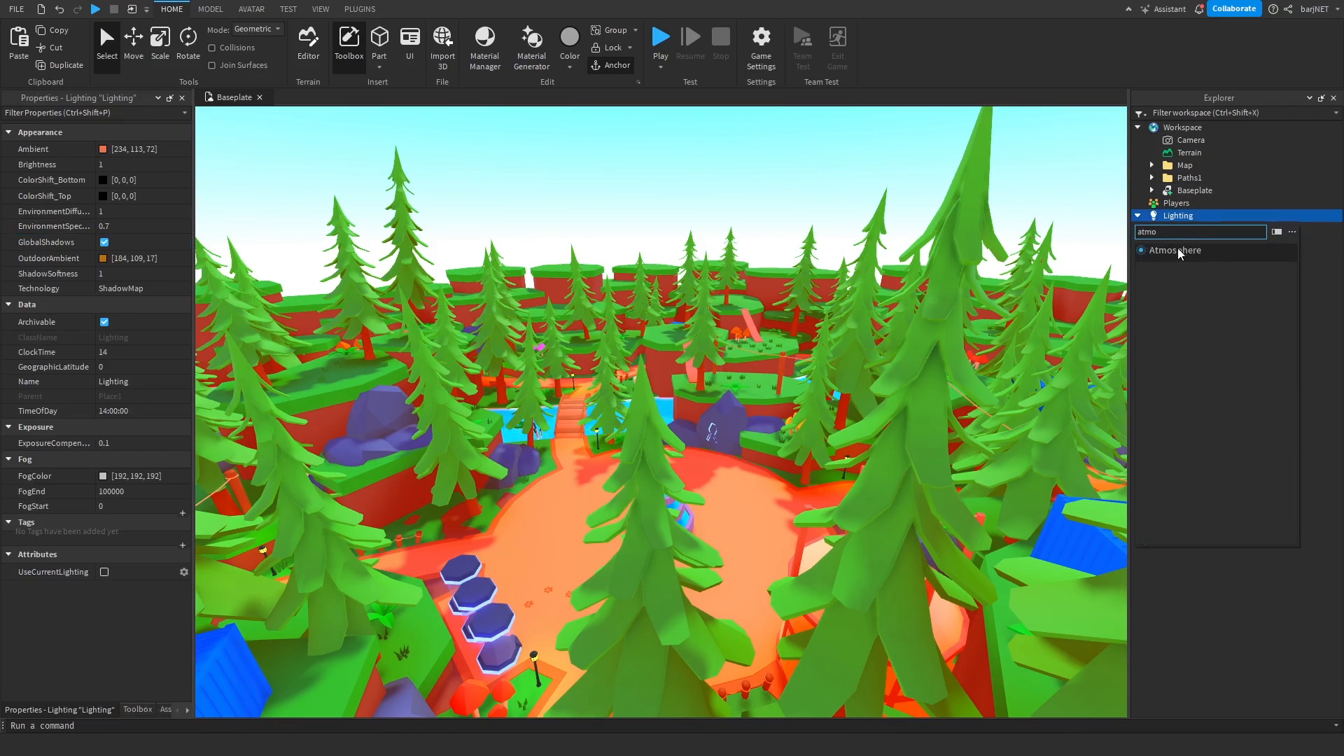
left_click(1178, 248)
key("s")
mouse_move(828, 267)
right_mouse_down()
mouse_move(840, 267)
mouse_move(825, 268)
right_mouse_up()
key("w")
key("s")
Step: Try a different color for the Atmosphere object
left_click(1191, 229)
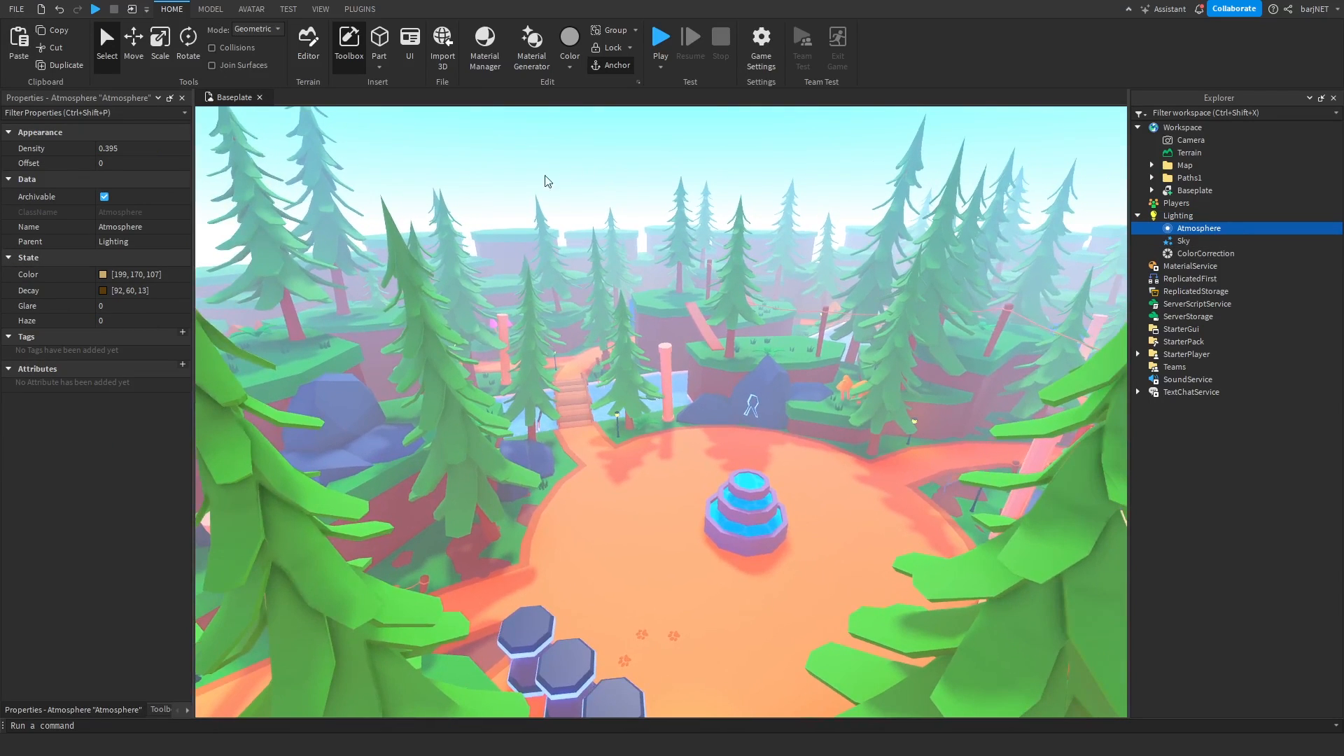
left_click(139, 273)
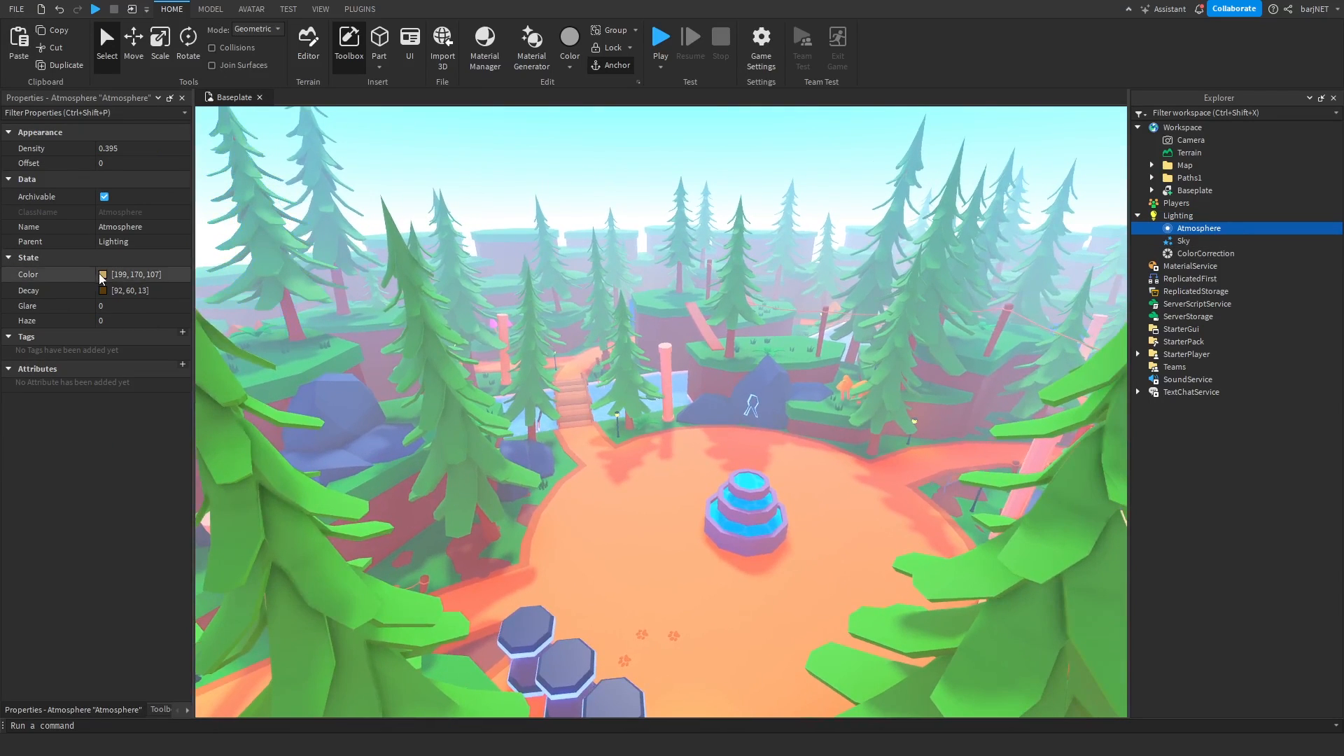
left_click_drag(674, 229, 243, 263)
left_click_drag(404, 317, 265, 313)
key("Escape")
Step: Test the Atmosphere's Glare and a Haze of 10 on the map, and set Haze back to 0
left_click(115, 306)
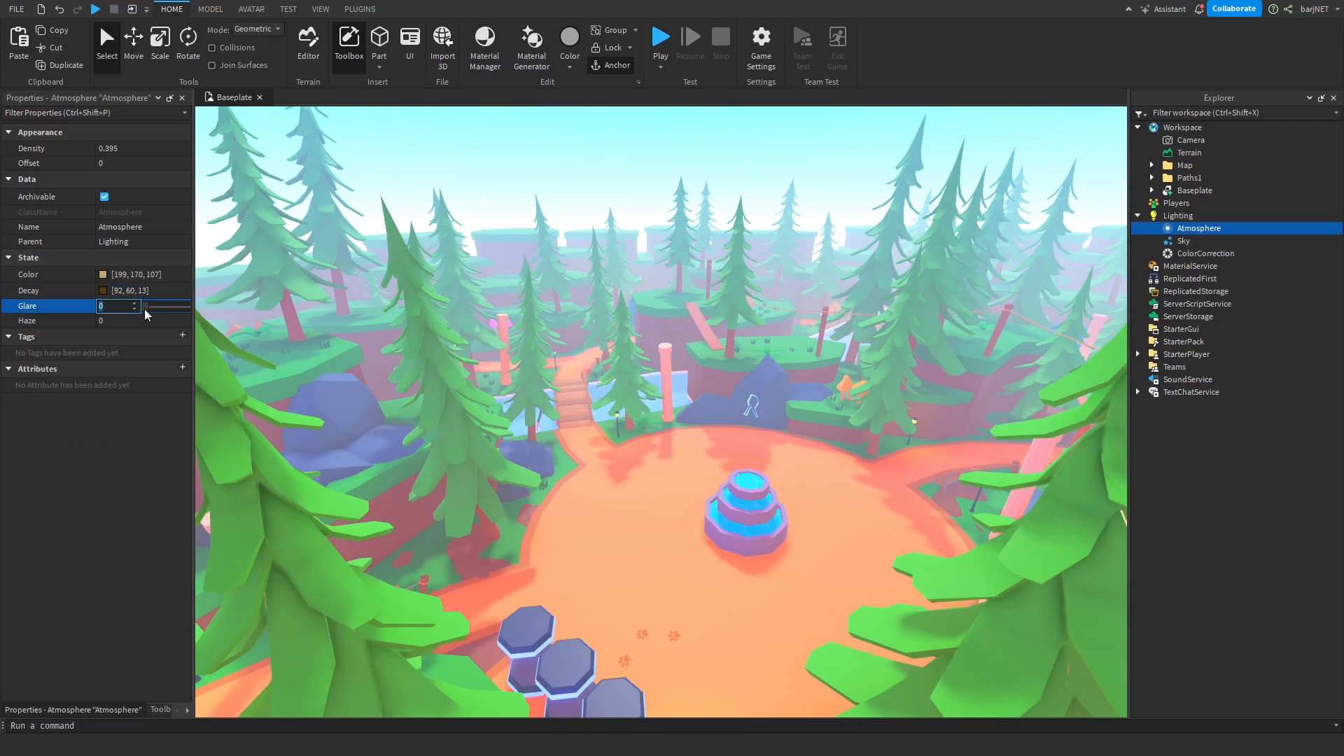
mouse_move(179, 306)
left_mouse_down()
mouse_move(86, 308)
mouse_move(192, 322)
left_mouse_up()
left_click(98, 321)
right_click_drag(396, 250, 359, 281)
left_click(110, 321)
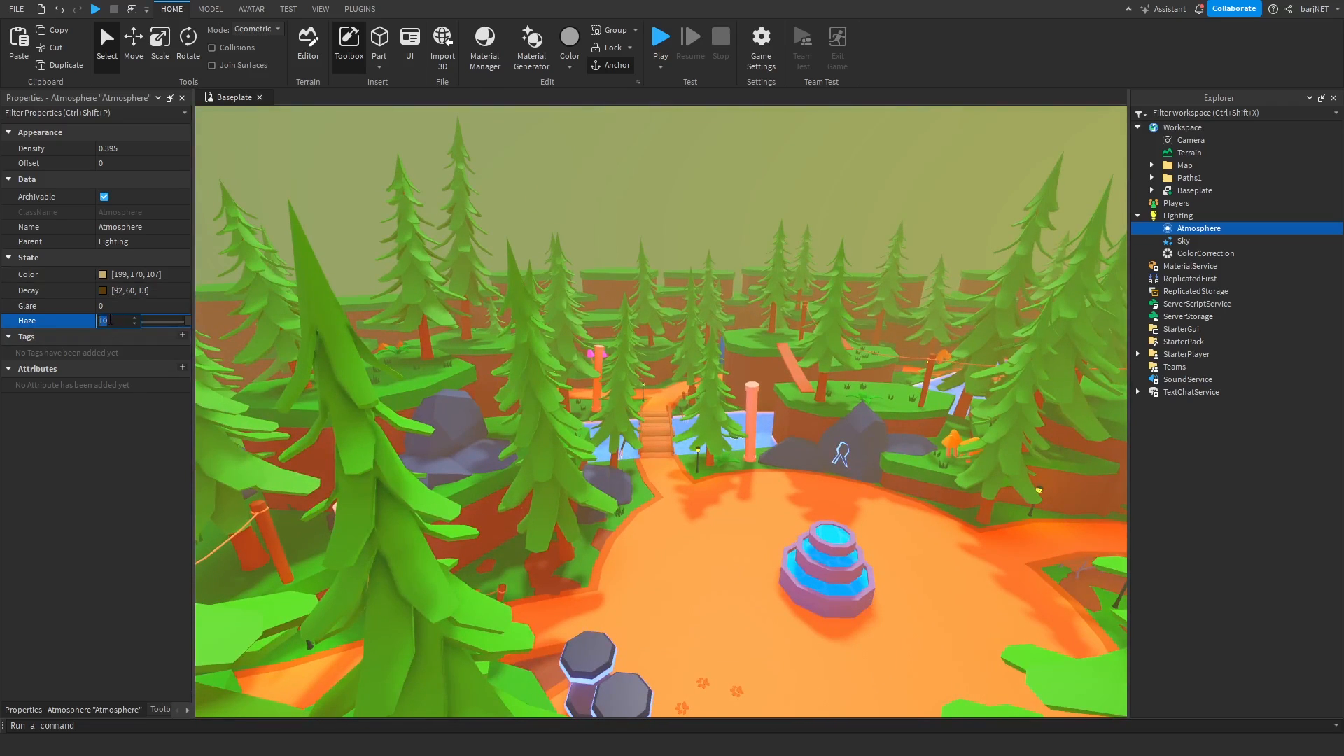
type("0")
key("Return")
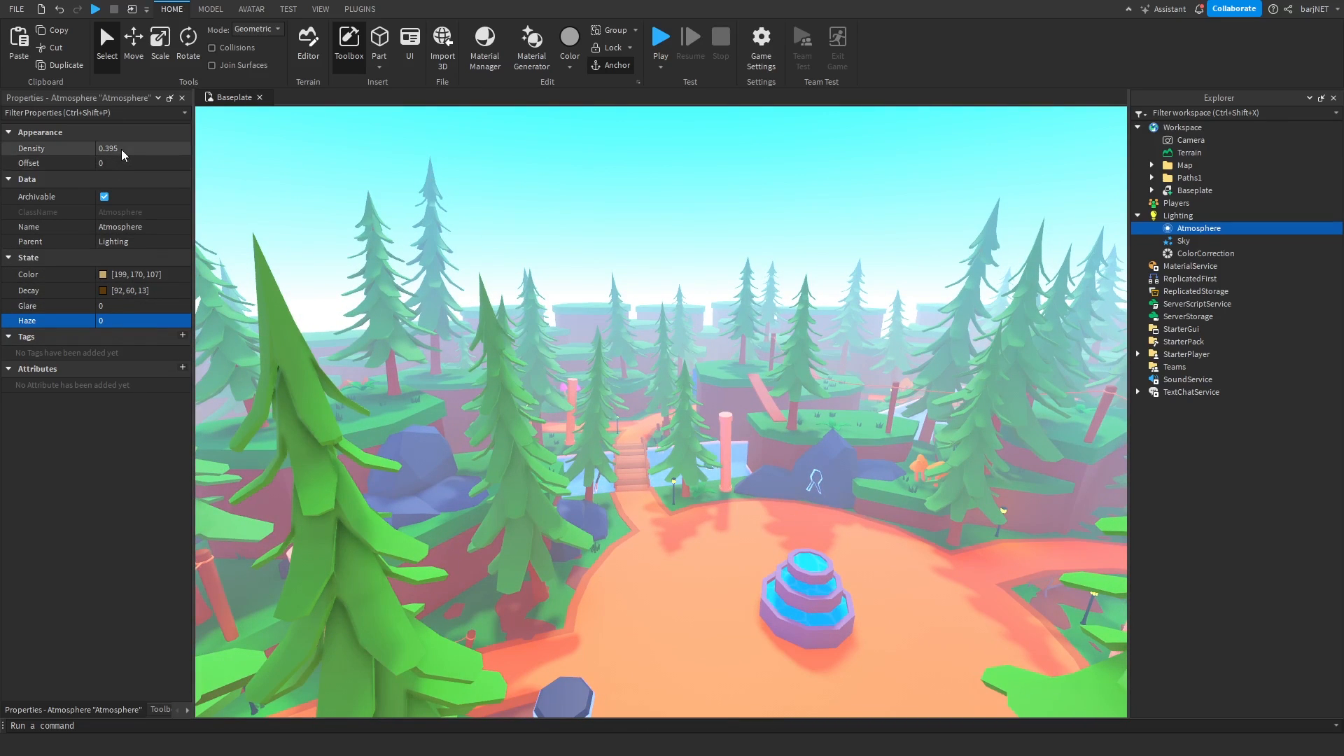
Step: Set the Atmosphere's Density to 0.25 and its Offset to 0.25
left_click(118, 150)
type("0.25")
key("Return")
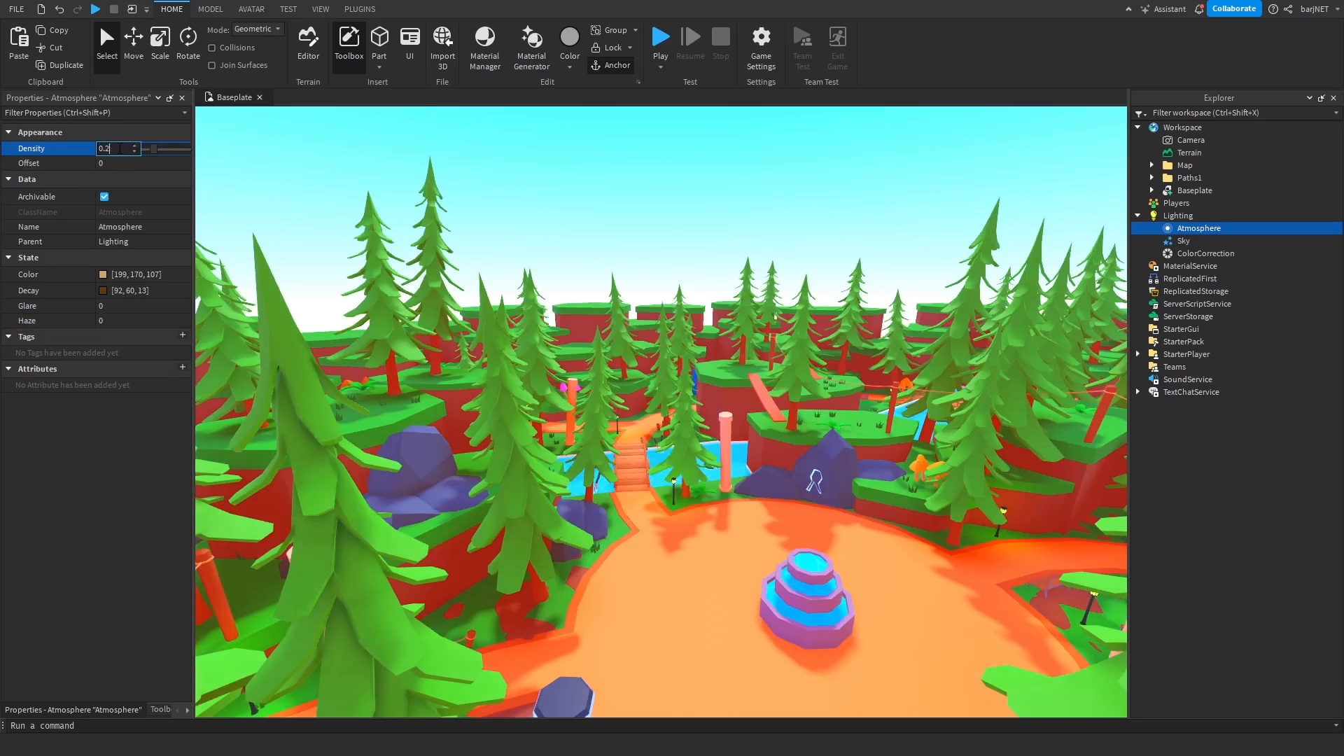
left_click(105, 163)
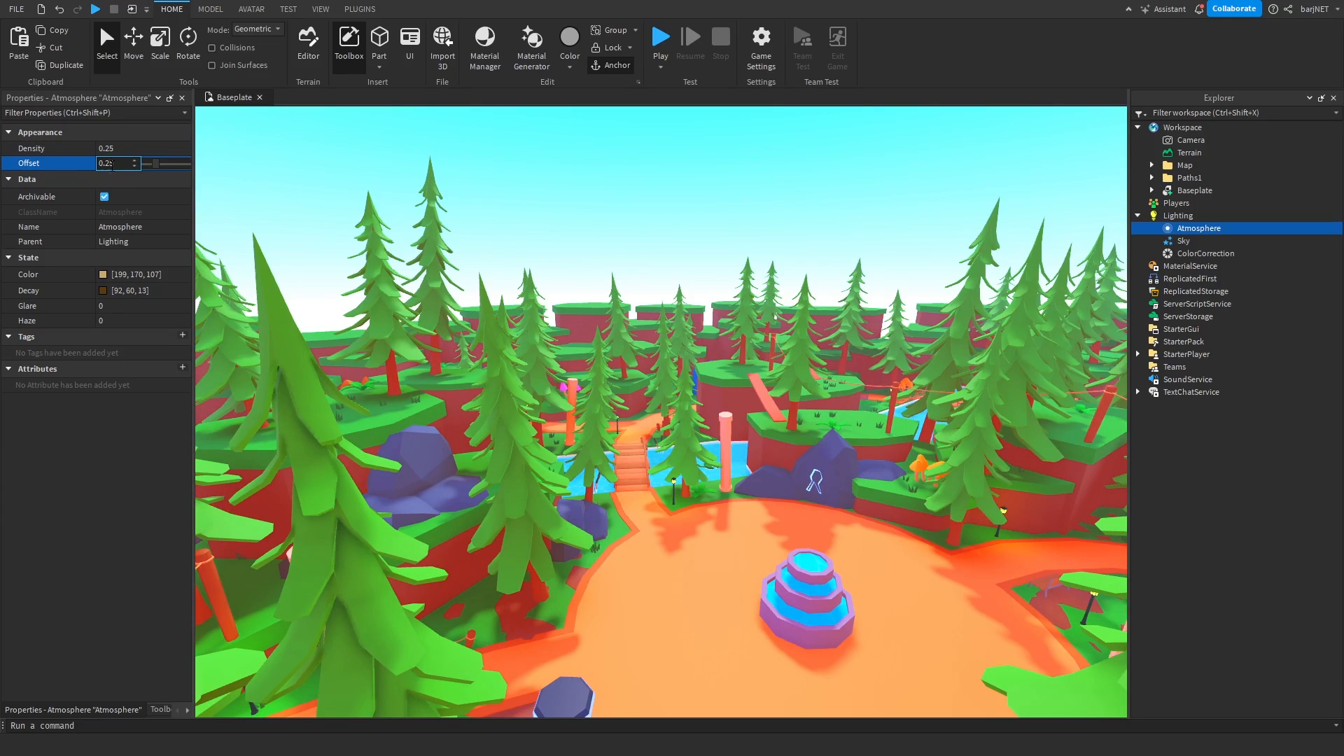
Step: Try an Atmosphere Density of 0.459 with an Offset of 1, check the haze, and undo these changes
left_click(140, 149)
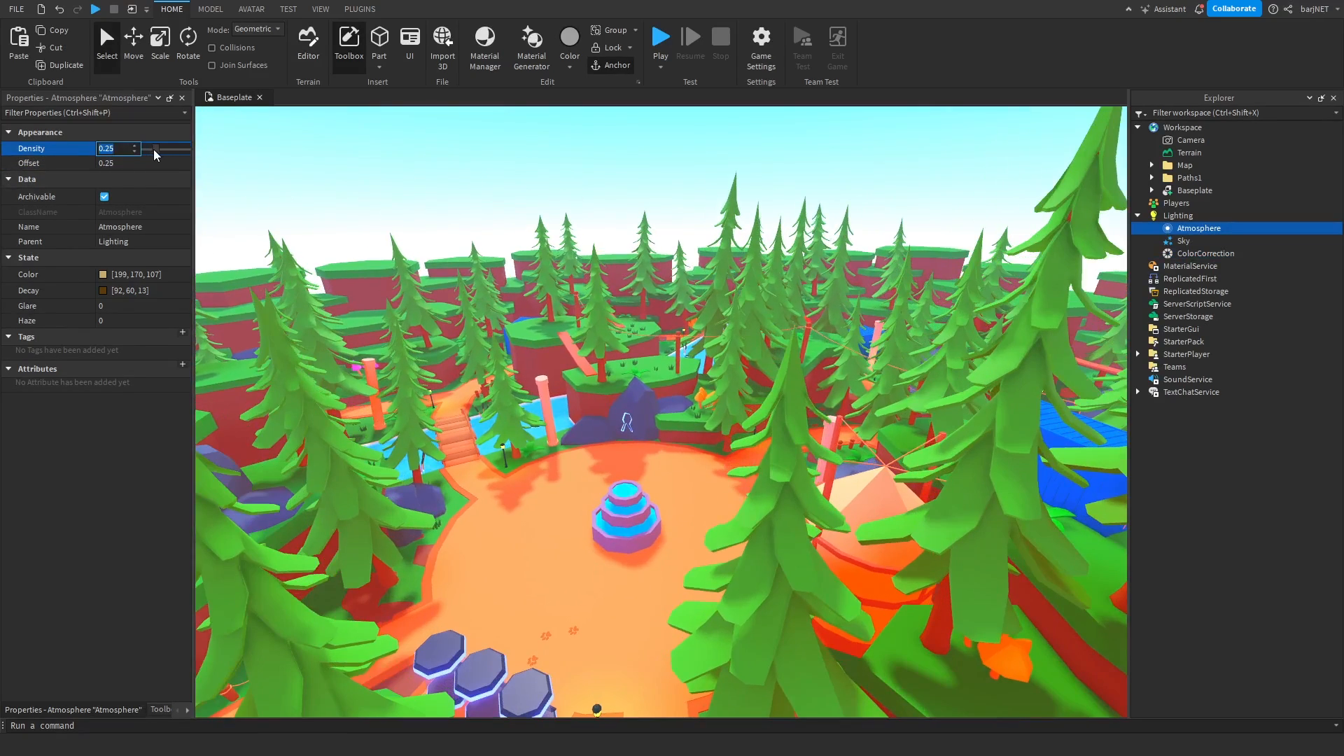
left_click_drag(154, 149, 201, 170)
left_click(153, 164)
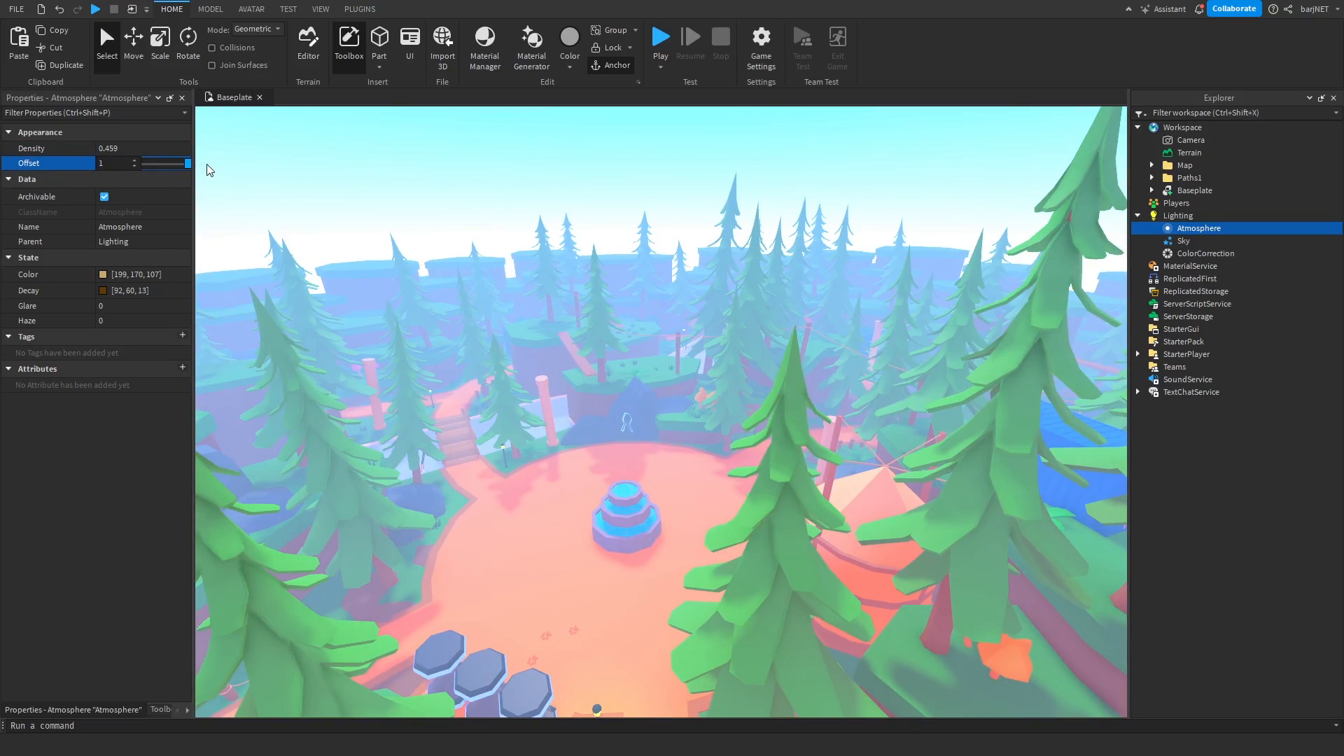
right_click_drag(386, 170, 383, 169)
key("w")
key("s")
key("ctrl+z")
key("ctrl+z")
key("ctrl+z")
key("s")
left_click(155, 168)
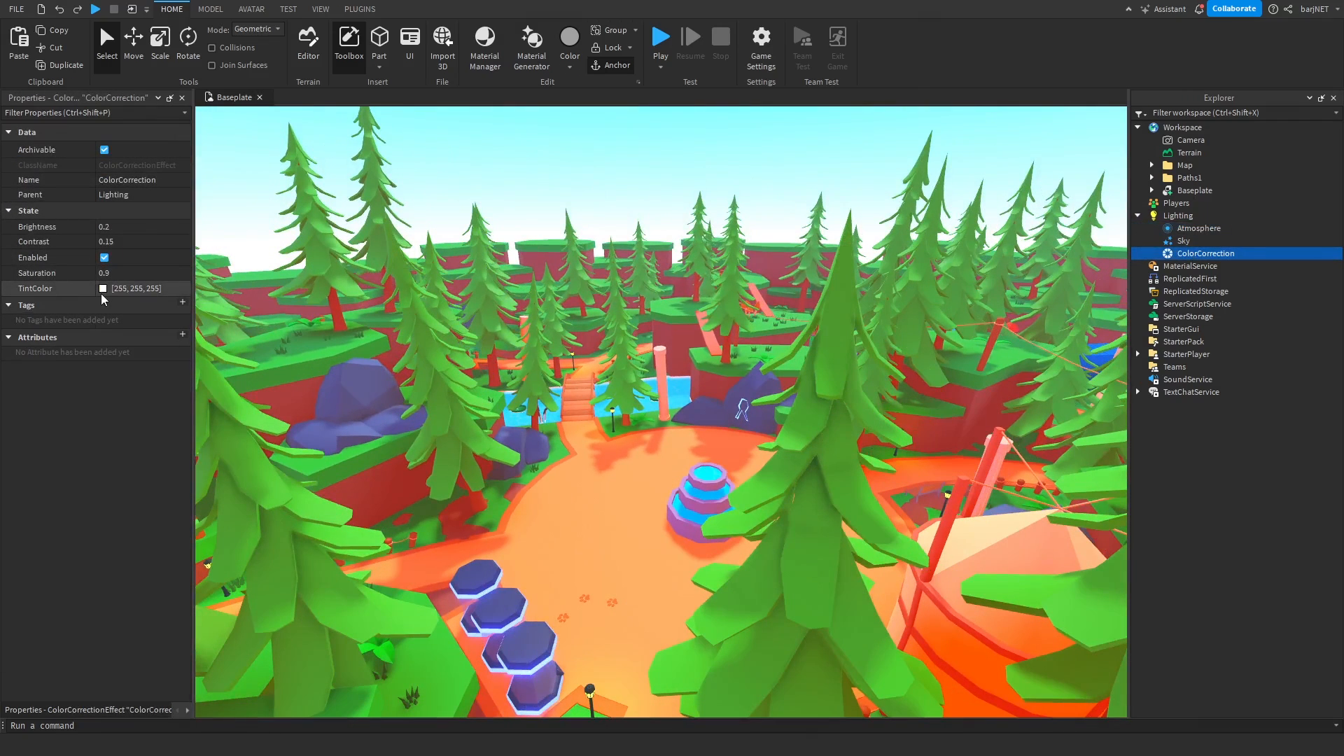
left_click(103, 288)
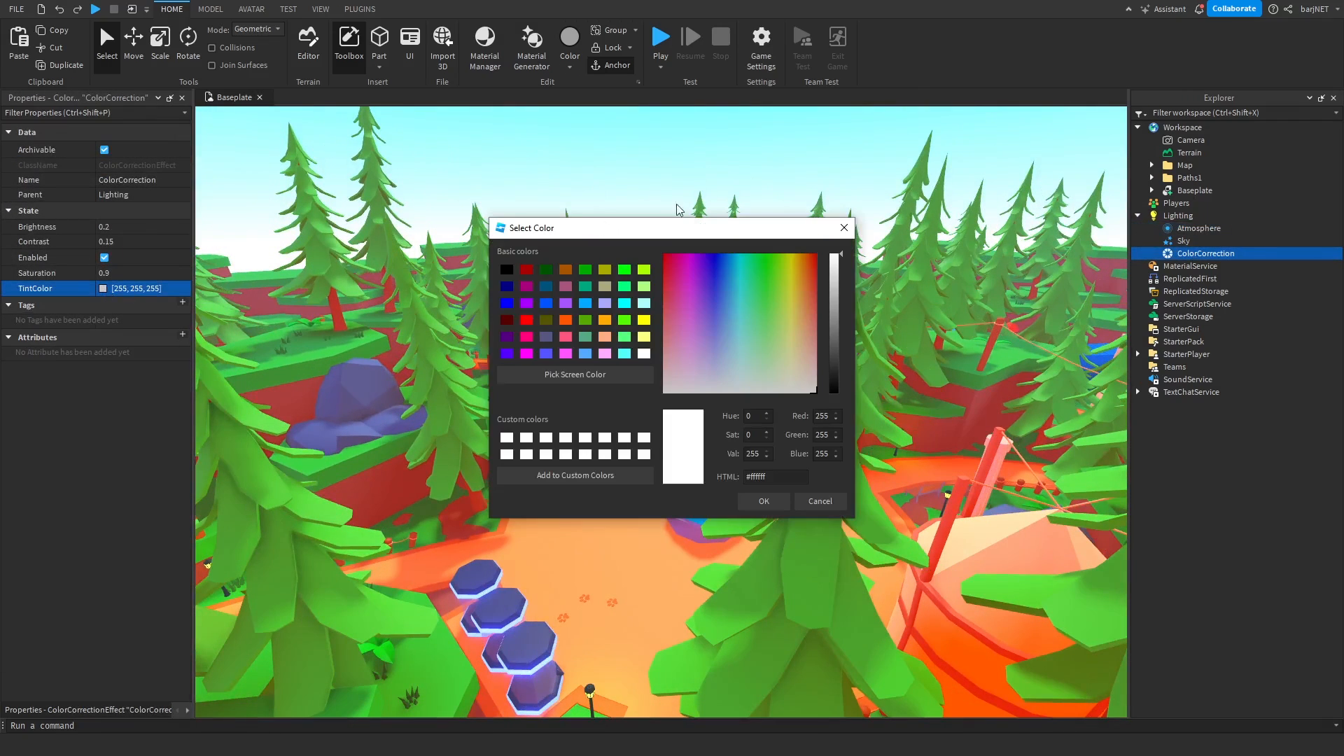
left_click_drag(671, 231, 1139, 405)
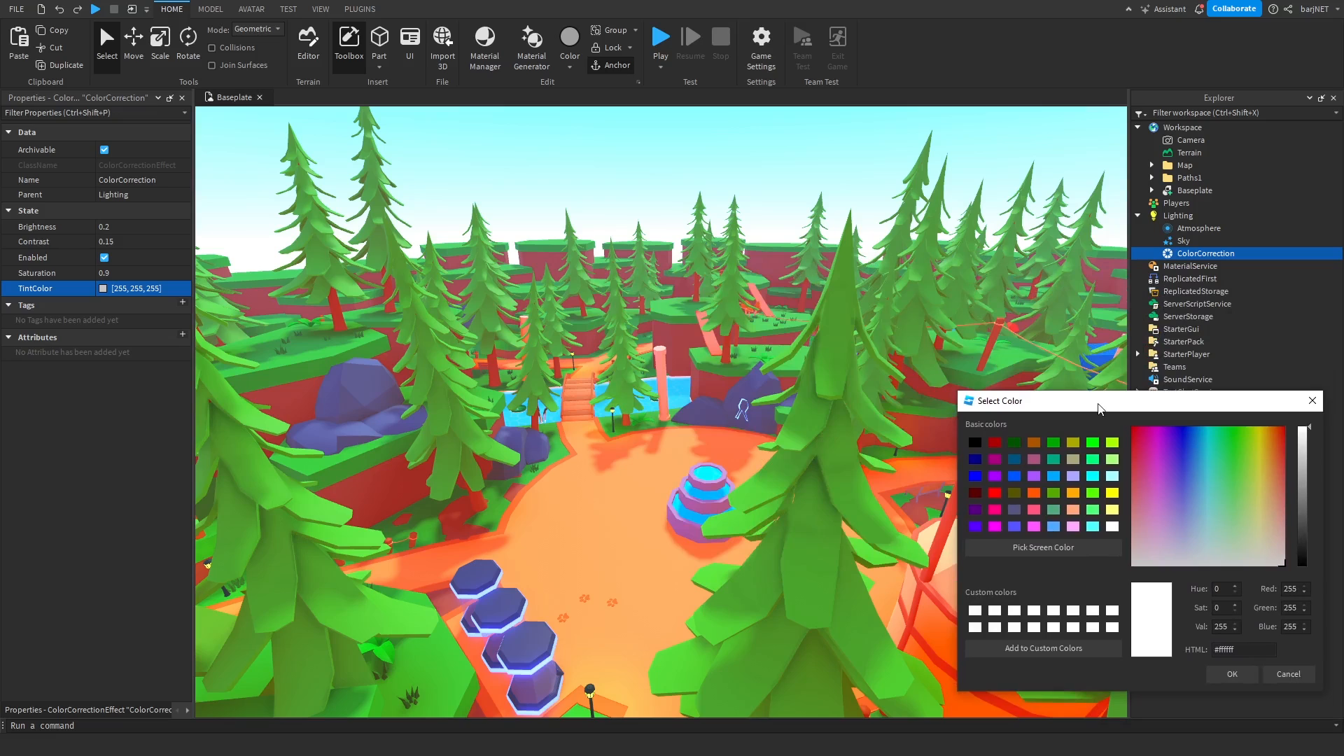
left_click(1281, 676)
left_click(1183, 217)
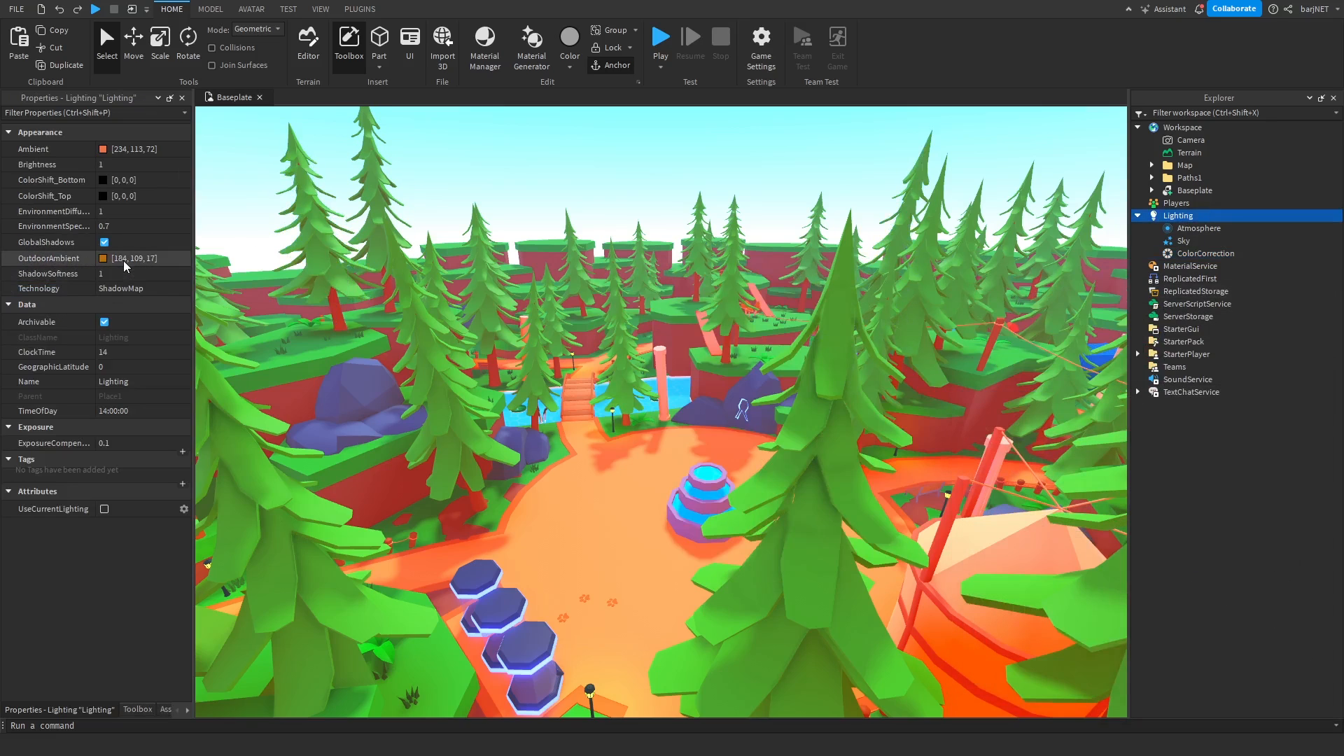
Step: Try out different tint colors for the ColorCorrection effect and cancel the color choice
left_click(1205, 254)
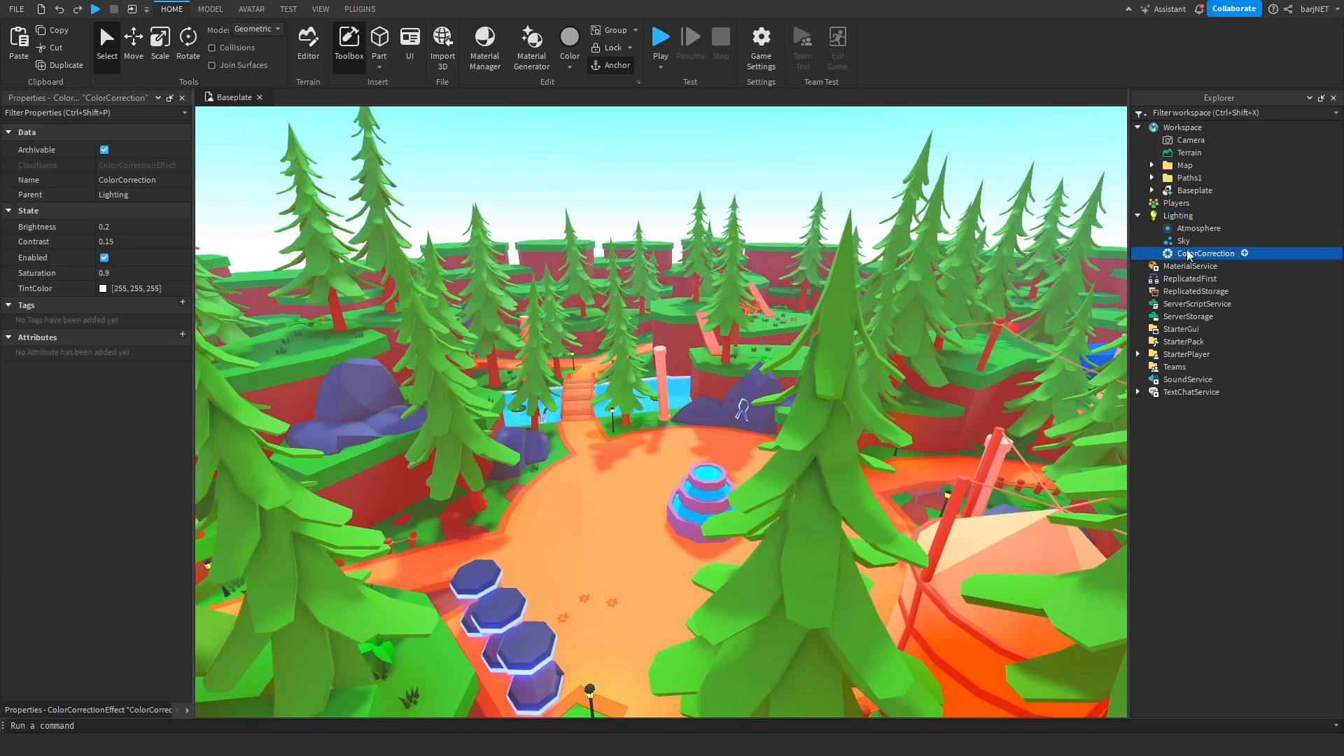
left_click(103, 291)
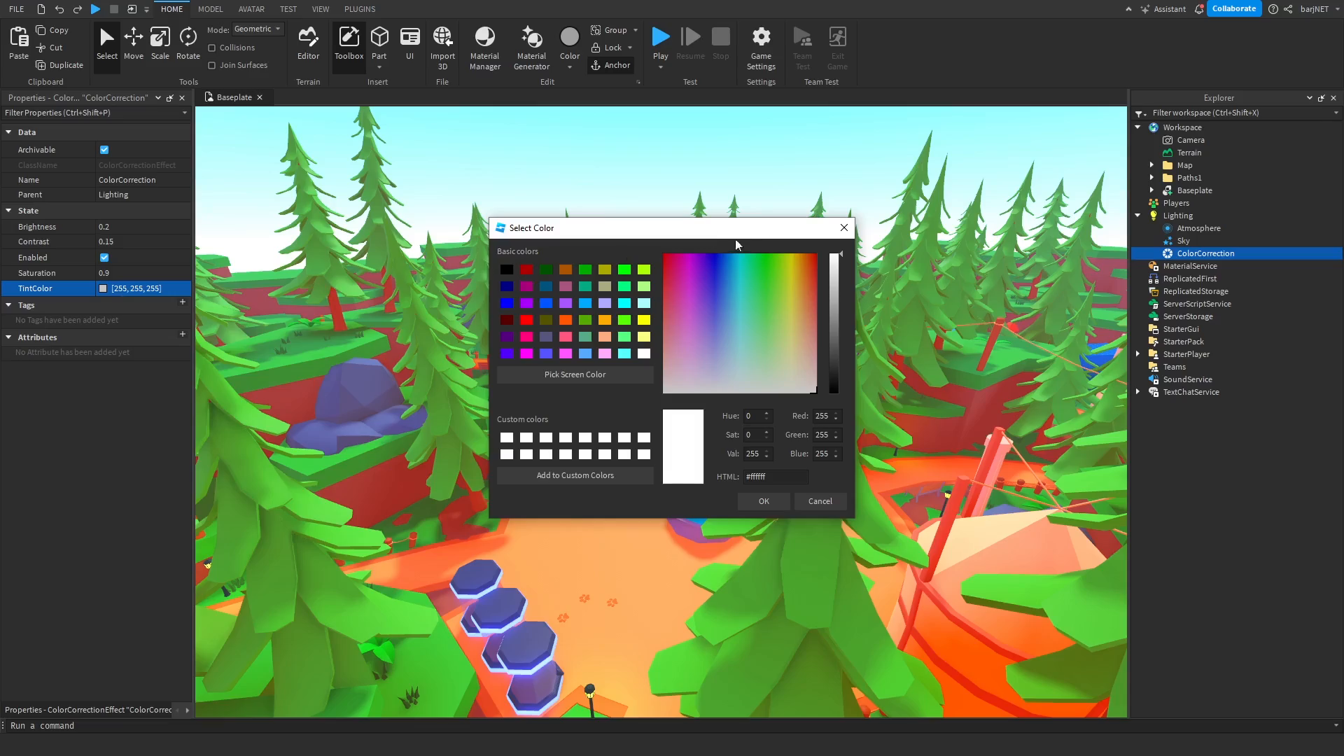
left_click_drag(637, 232, 1109, 274)
left_click(1184, 360)
left_click_drag(1183, 360, 1230, 448)
left_click(1294, 541)
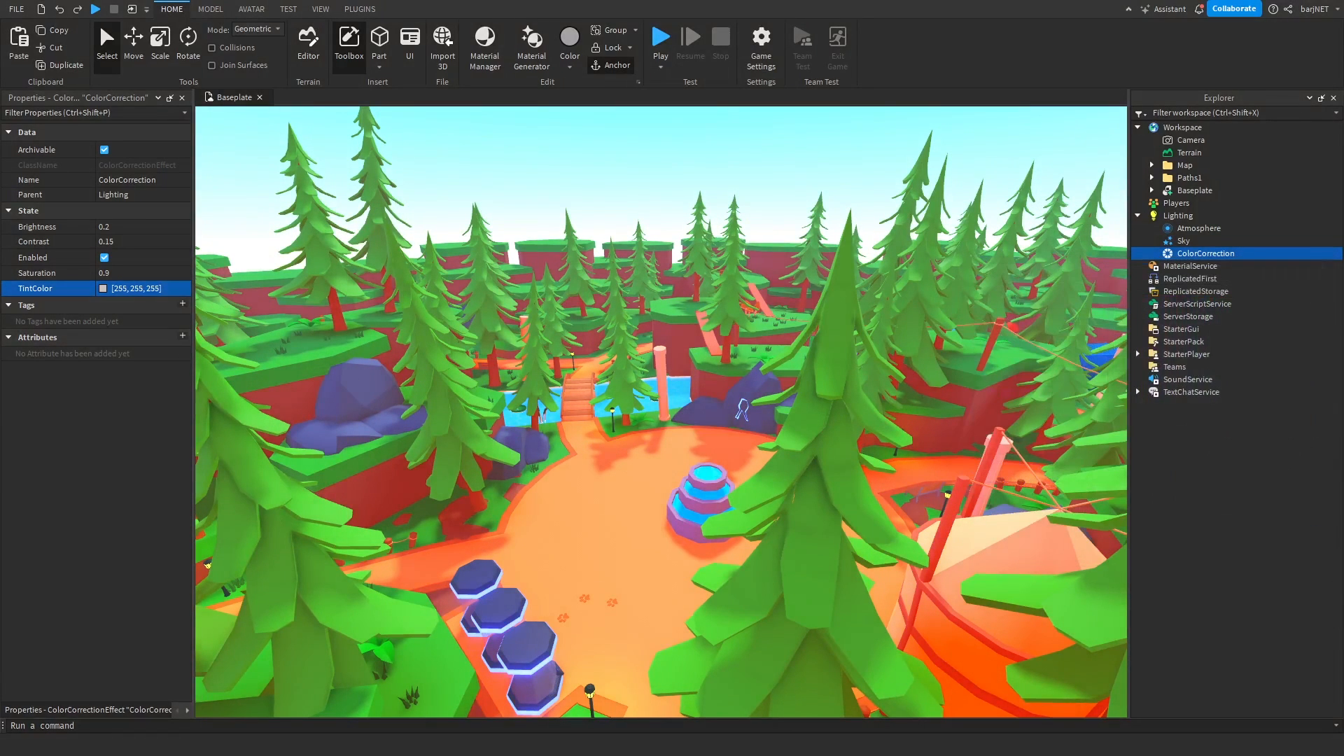
Step: Set the ColorCorrection effect's TintColor to 255, 236, 226 and compare the scene with and without the tint
left_click(132, 293)
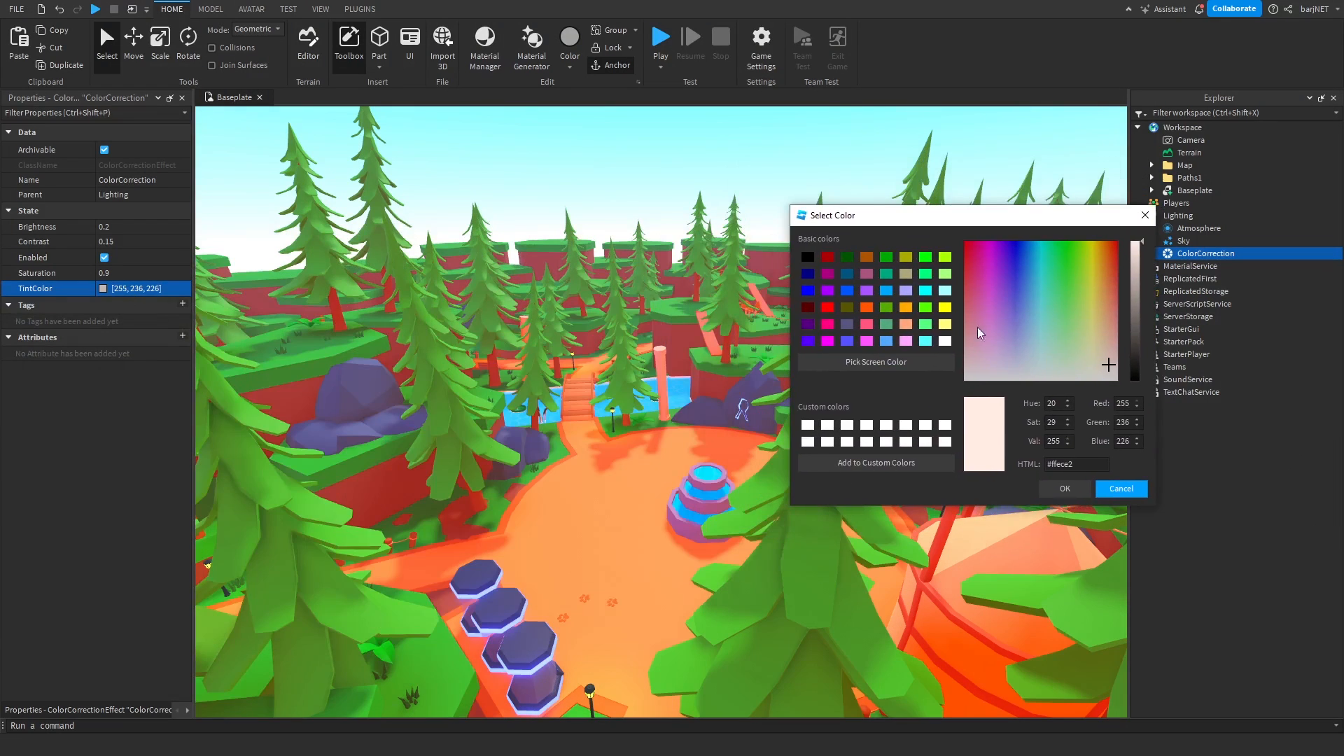
left_click(1064, 488)
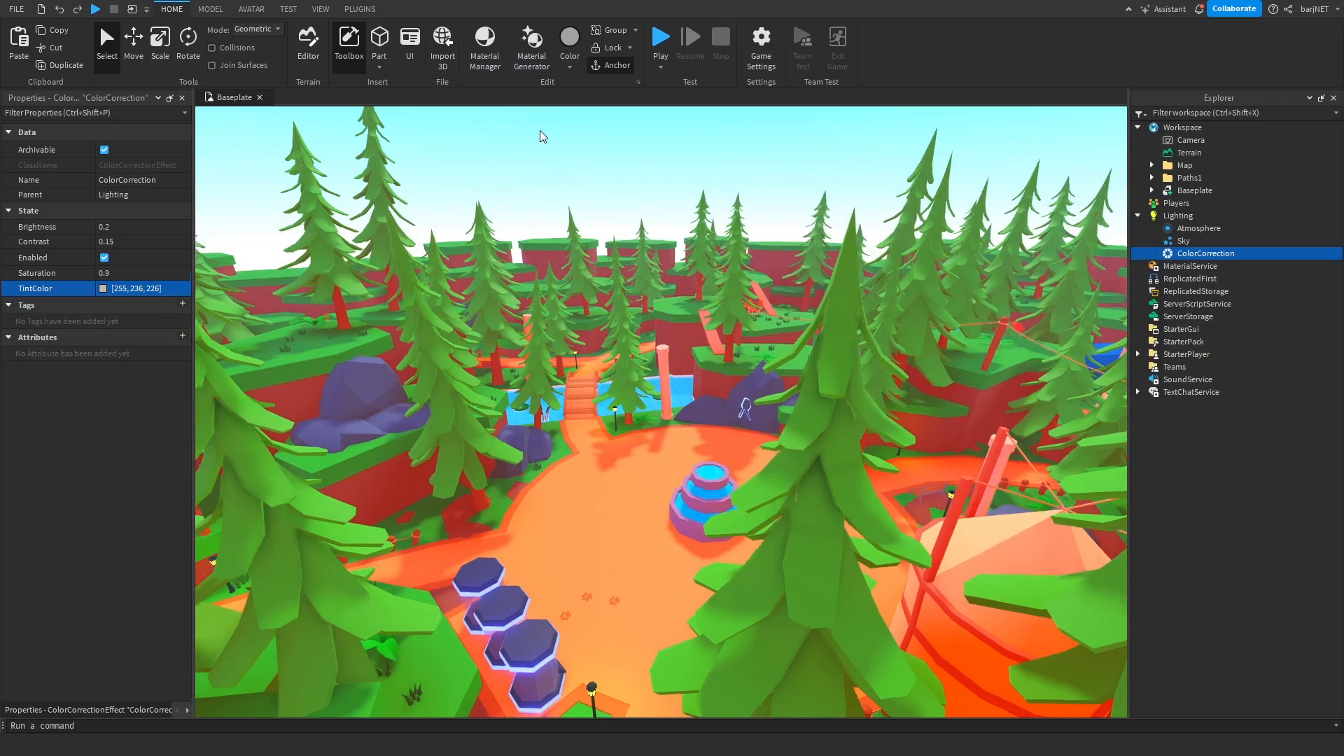
key("ctrl+z")
key("ctrl+y")
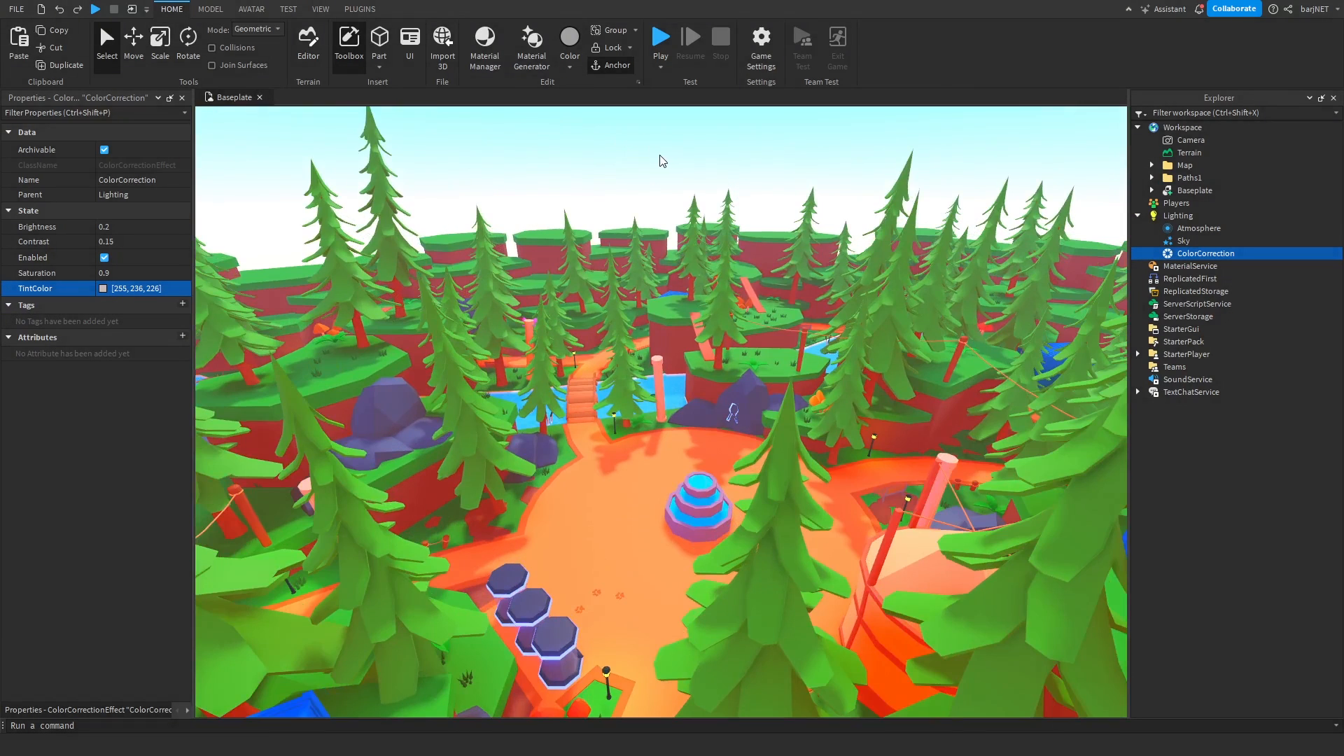